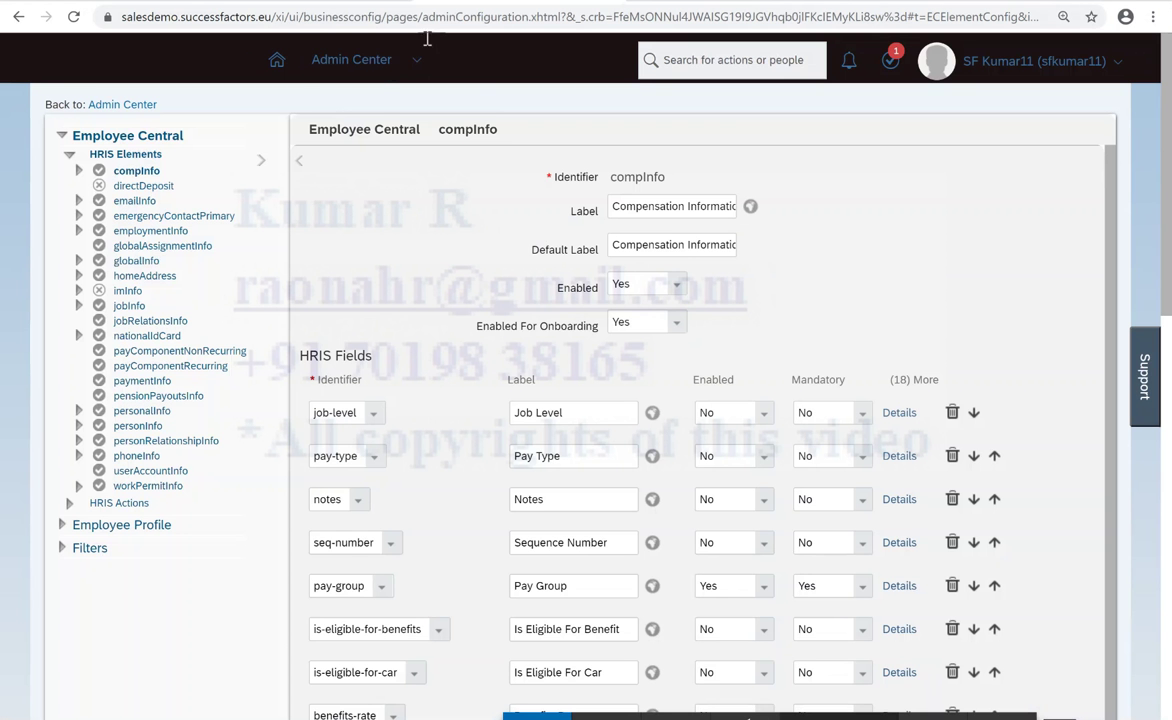
Step: Go to the Admin Center home page
{"action": "left_click", "coordinate": [416, 68]}
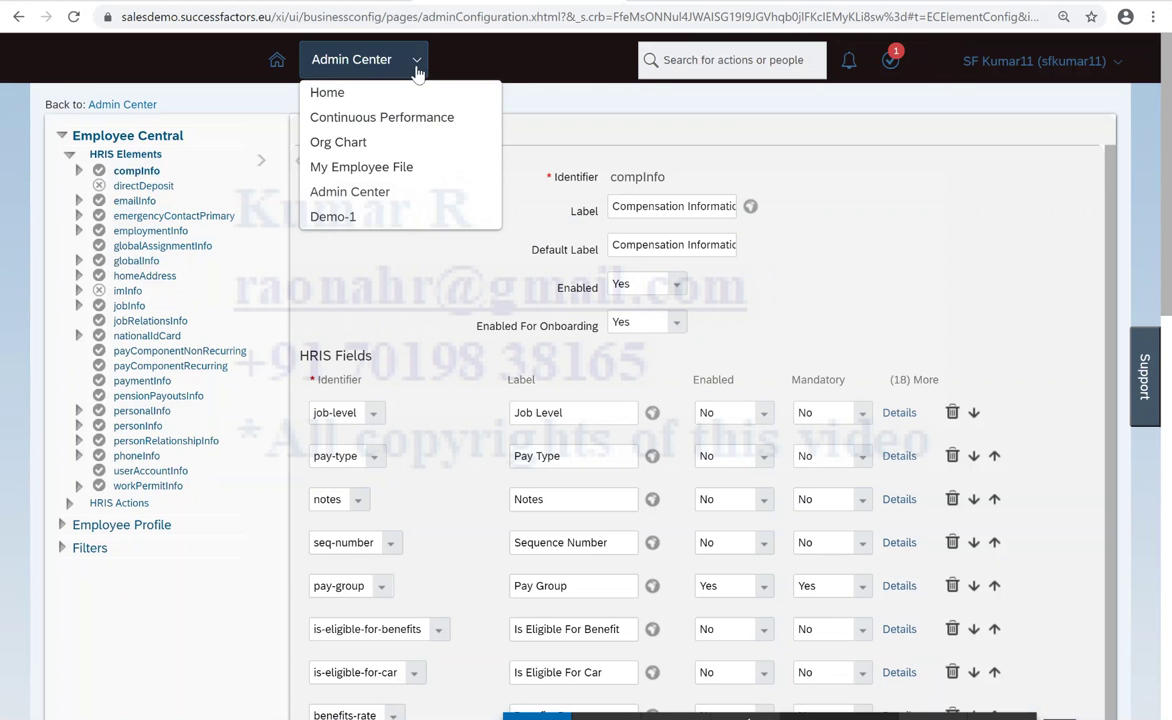
{"action": "left_click", "coordinate": [362, 221]}
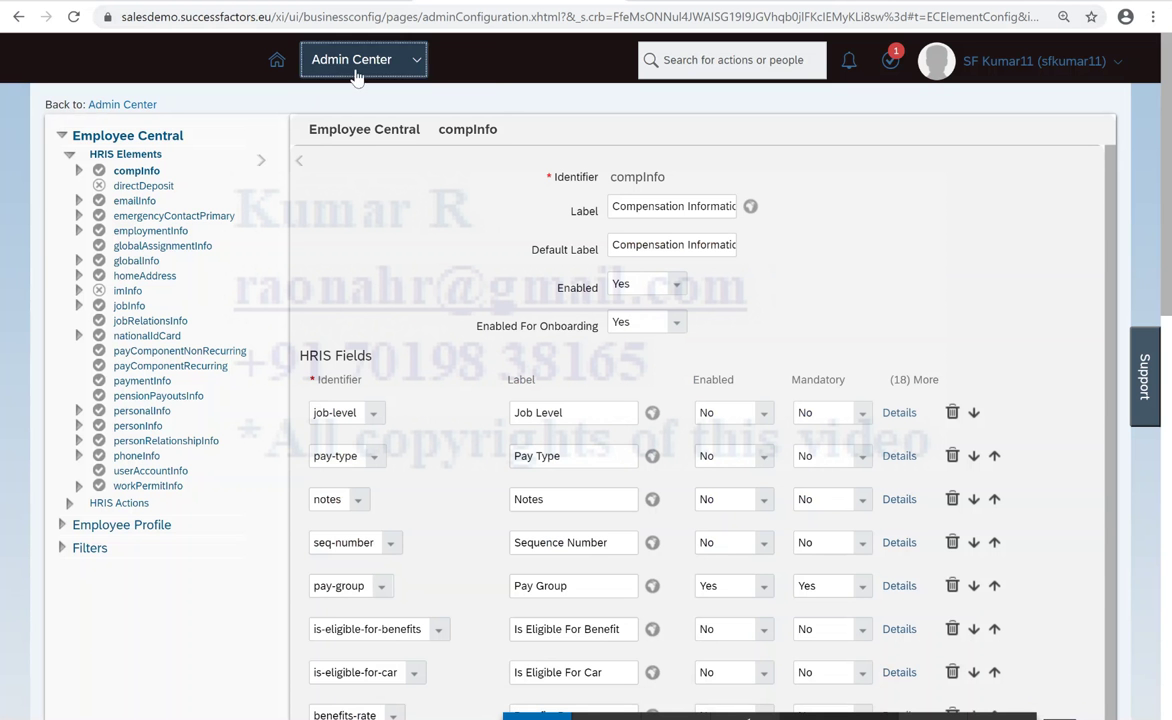
{"action": "left_click", "coordinate": [351, 59]}
{"action": "left_click", "coordinate": [353, 188]}
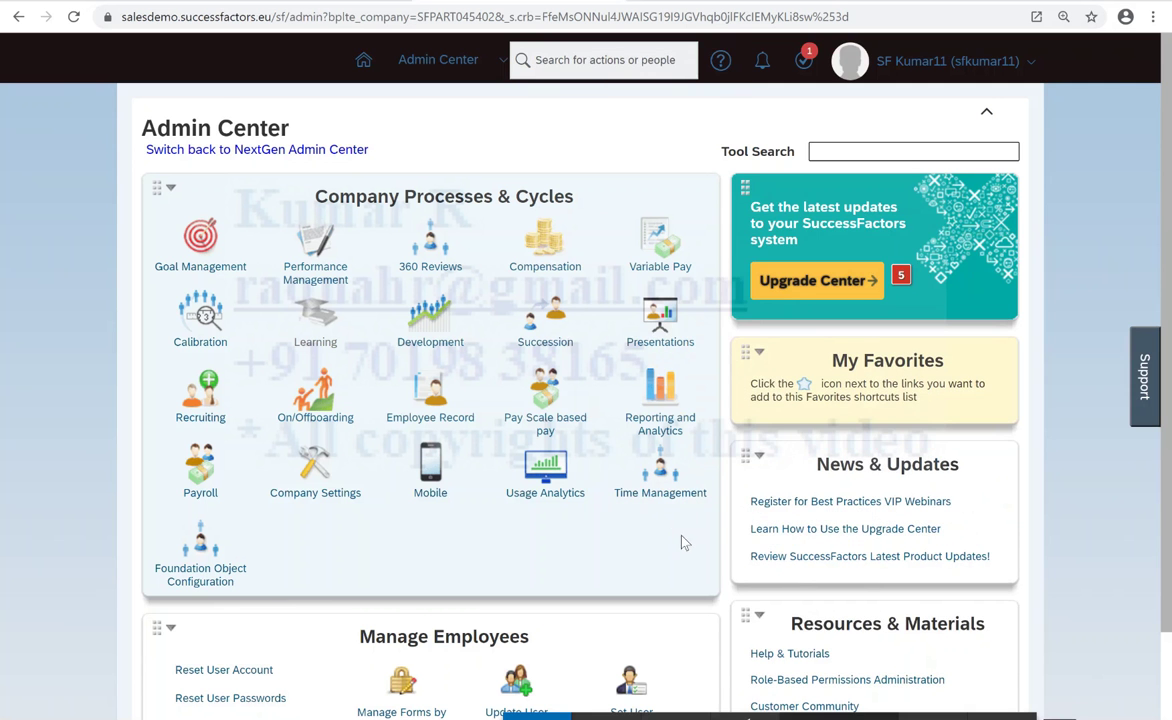
Step: Open Manage Permission Roles from the Set User Permissions tools
{"action": "scroll", "coordinate": [681, 541], "scroll_direction": "down", "scroll_amount": 1}
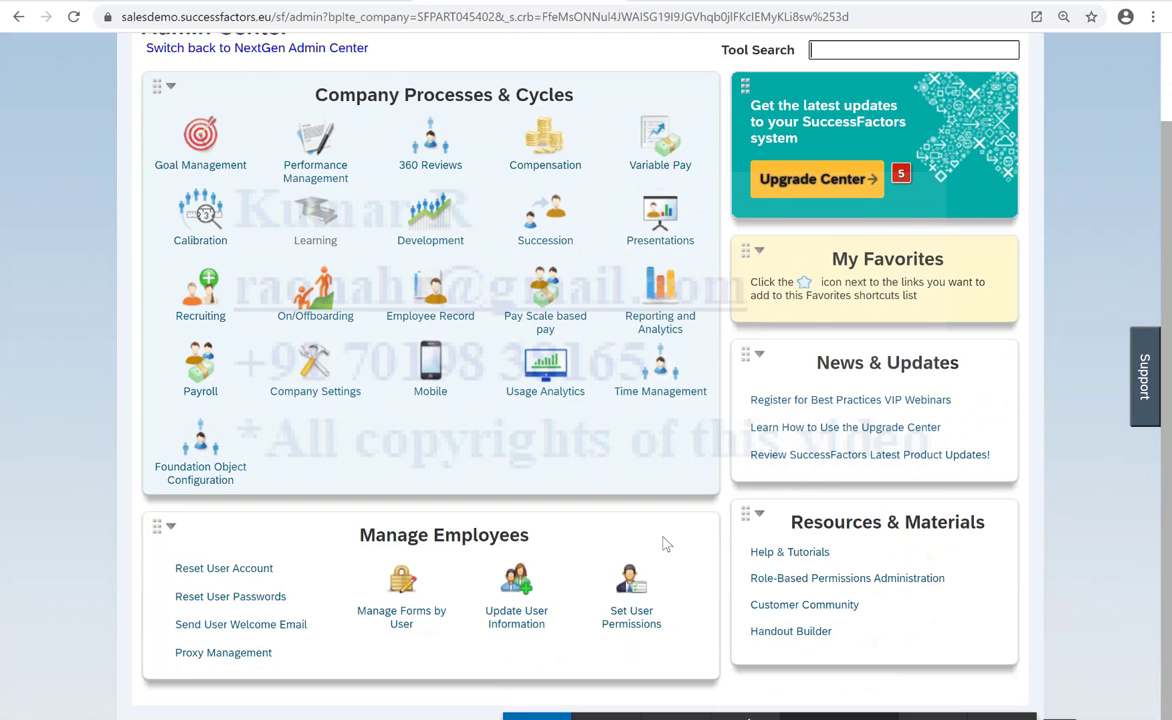
{"action": "left_click", "coordinate": [625, 580]}
{"action": "scroll", "coordinate": [647, 586], "scroll_direction": "down", "scroll_amount": 1}
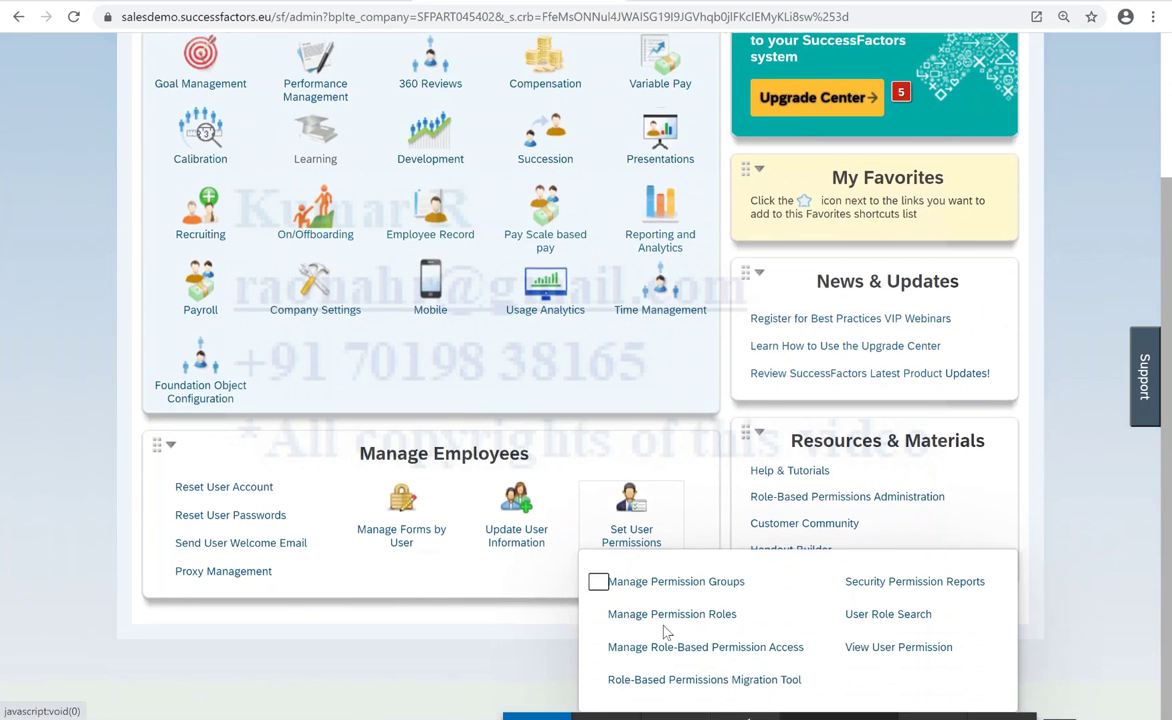
{"action": "scroll", "coordinate": [650, 595], "scroll_direction": "up", "scroll_amount": 1}
{"action": "left_click", "coordinate": [658, 614]}
{"action": "scroll", "coordinate": [586, 675], "scroll_direction": "down", "scroll_amount": 1}
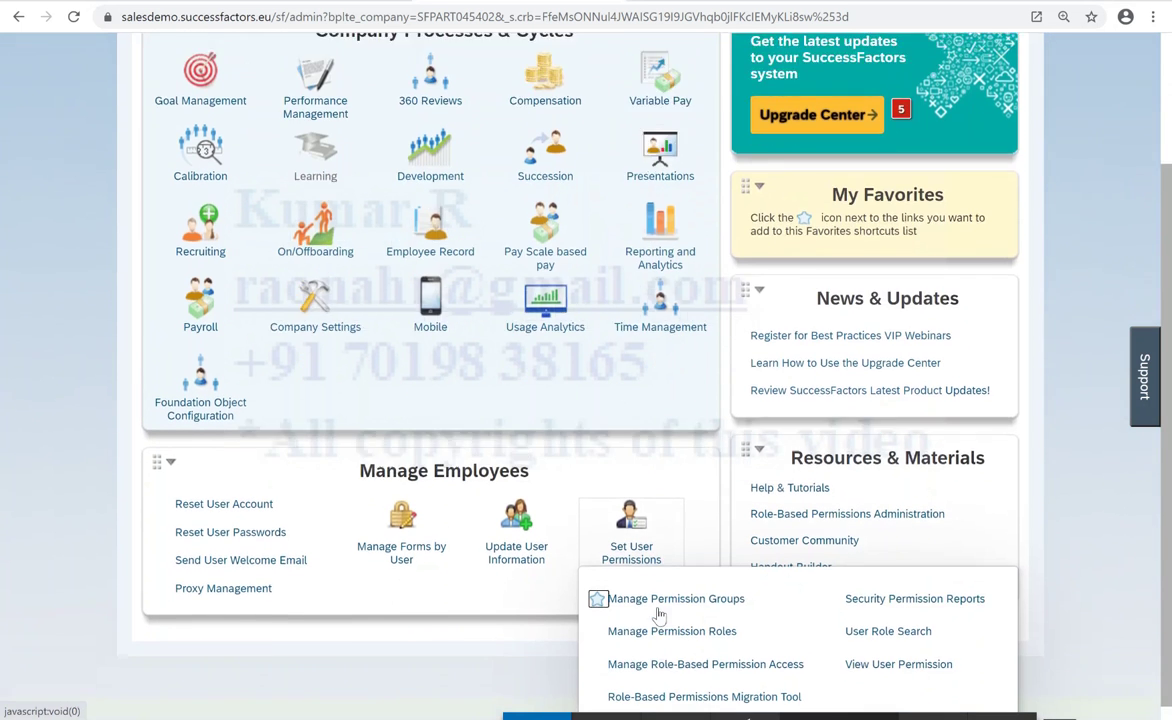
{"action": "scroll", "coordinate": [673, 690], "scroll_direction": "up", "scroll_amount": 1}
{"action": "left_click", "coordinate": [672, 684]}
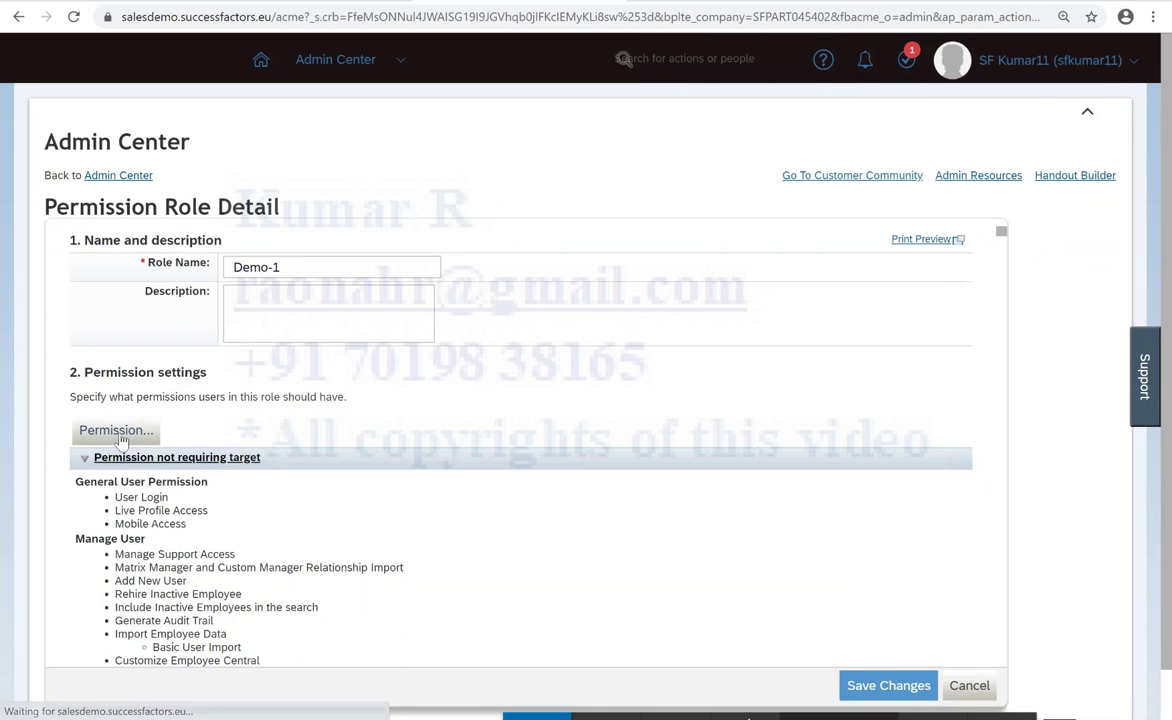
Step: Tick View Current and View History for Second Nationality under Employee Central Effective Dated Entities
{"action": "left_click", "coordinate": [120, 438]}
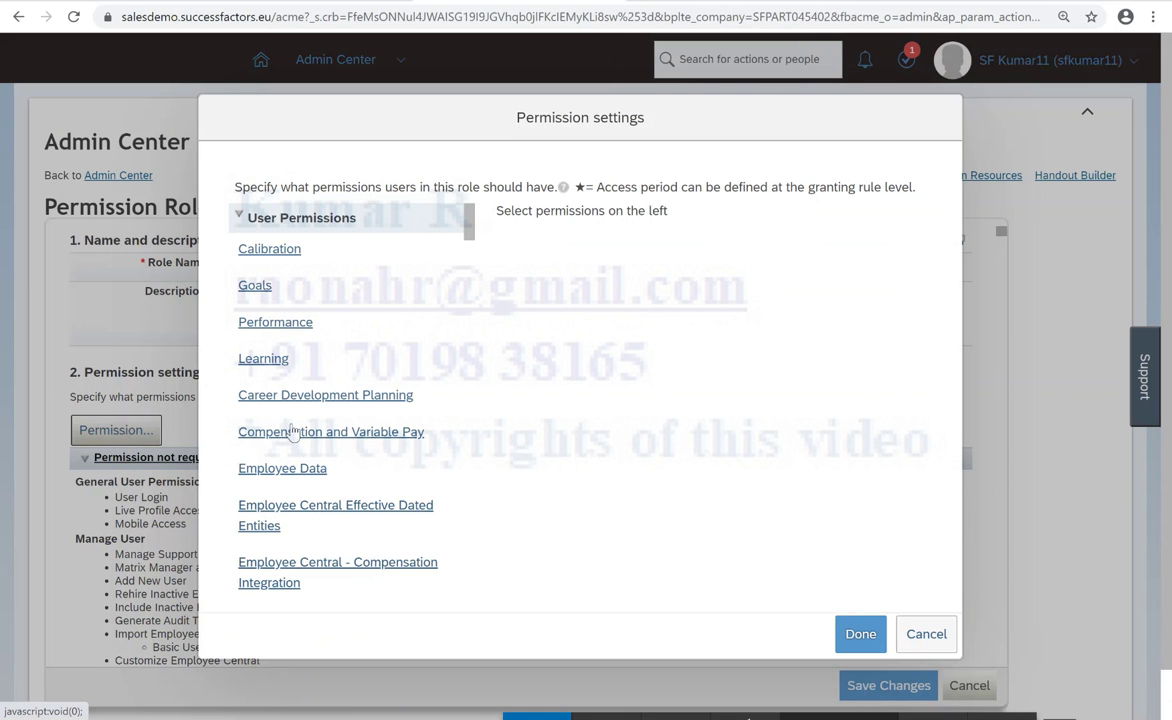
{"action": "scroll", "coordinate": [289, 474], "scroll_direction": "down", "scroll_amount": 1}
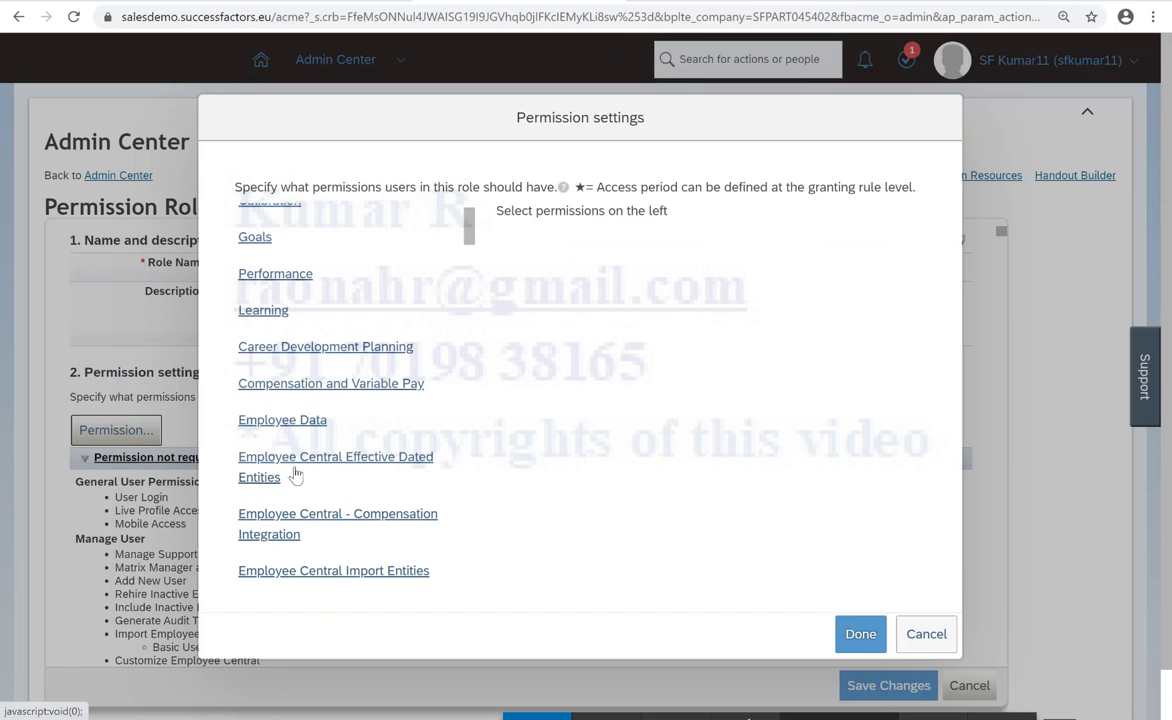
{"action": "left_click", "coordinate": [363, 464]}
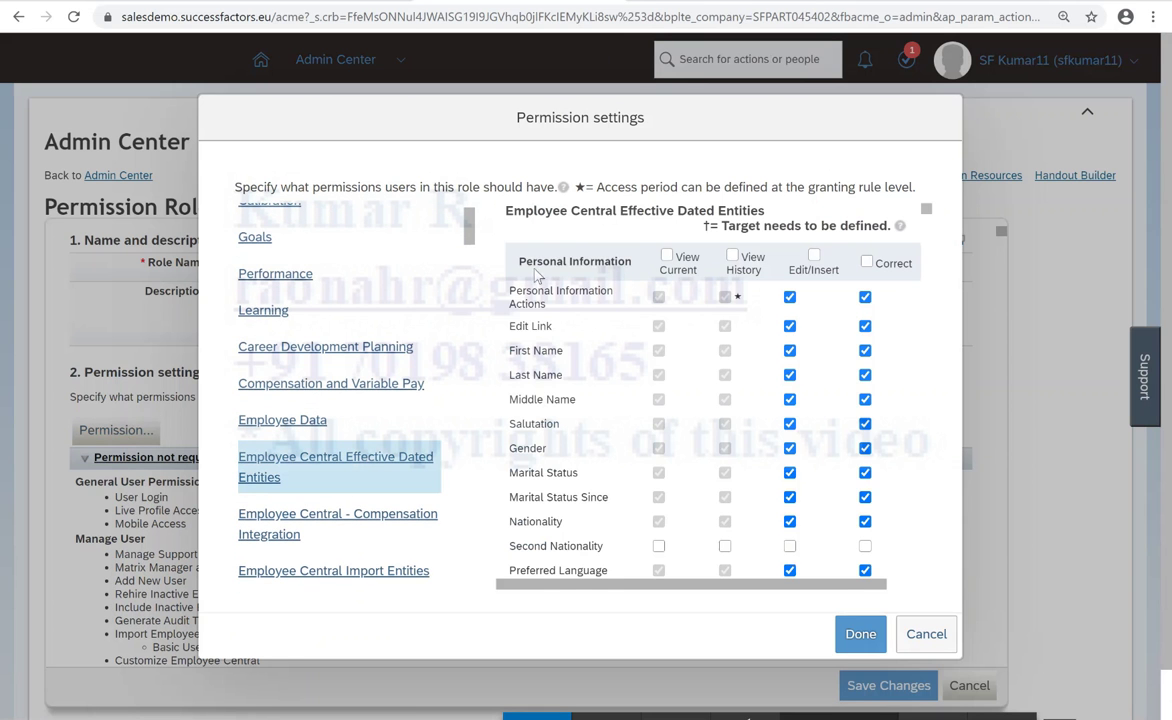
{"action": "left_click_drag", "start_coordinate": [517, 270], "coordinate": [641, 270]}
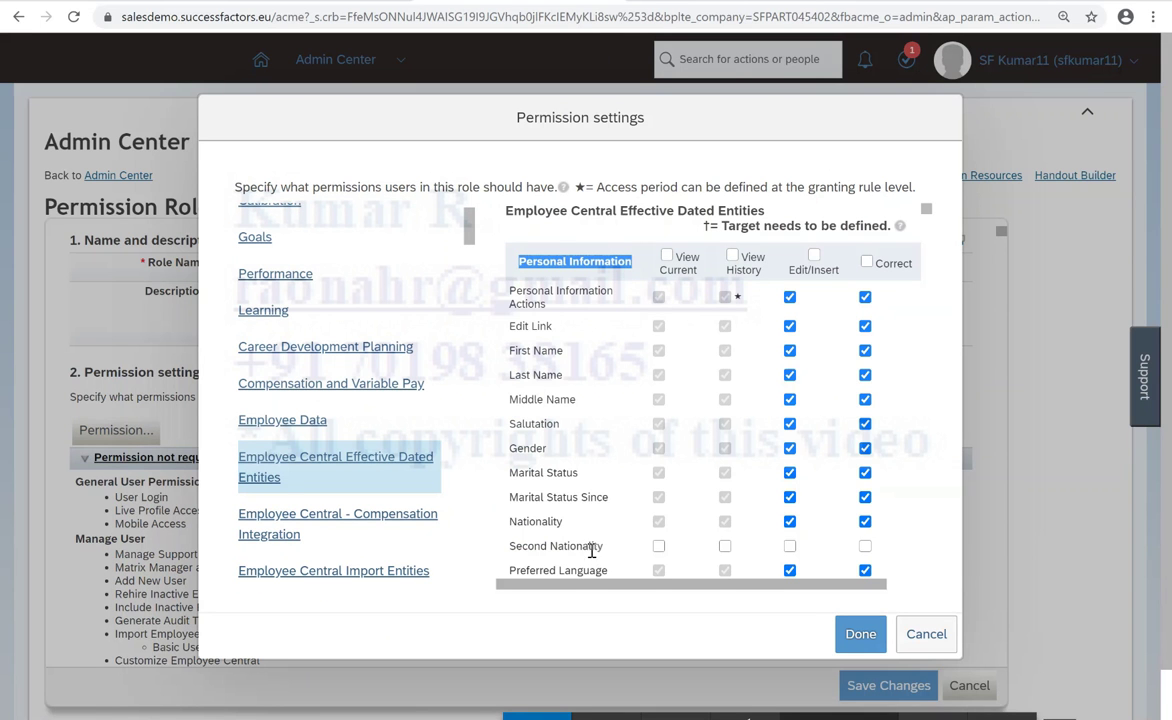
{"action": "left_click", "coordinate": [659, 546]}
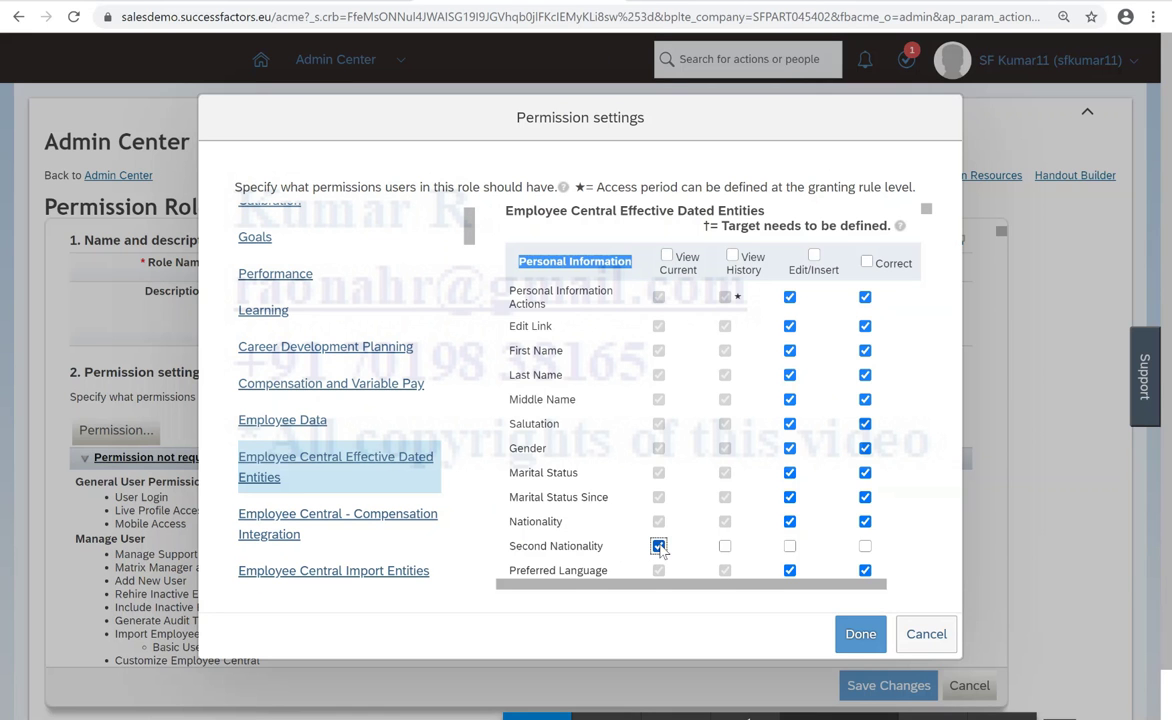
{"action": "left_click", "coordinate": [725, 546]}
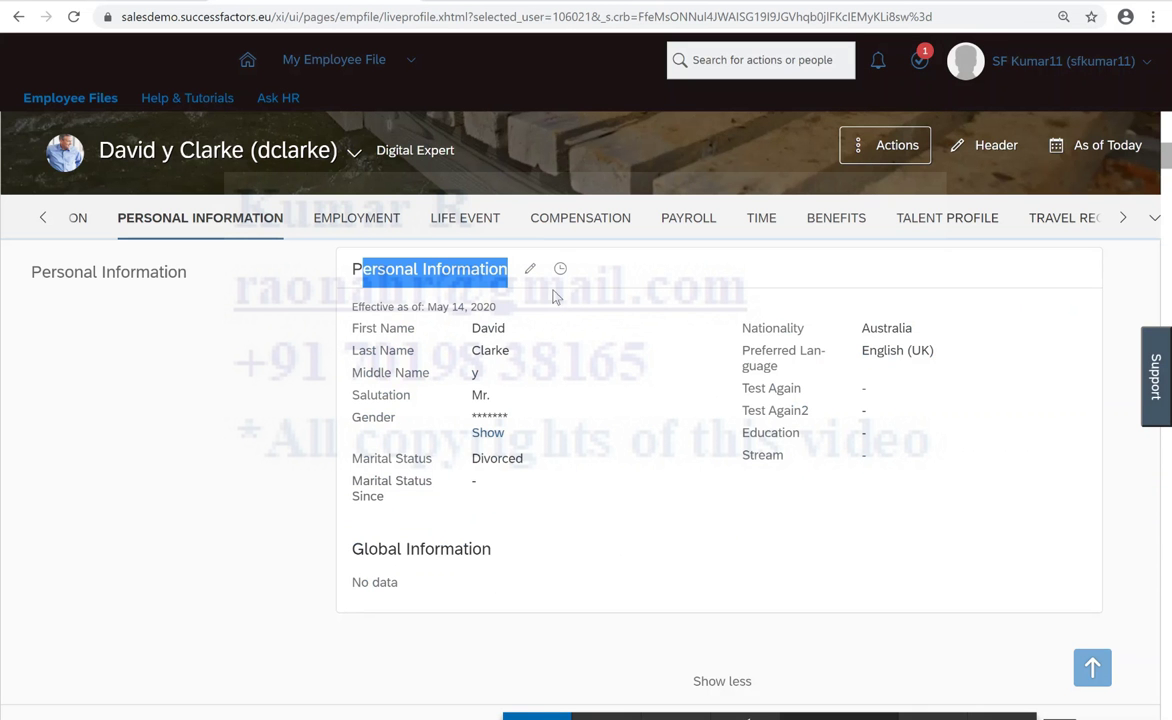
{"action": "left_click", "coordinate": [561, 269]}
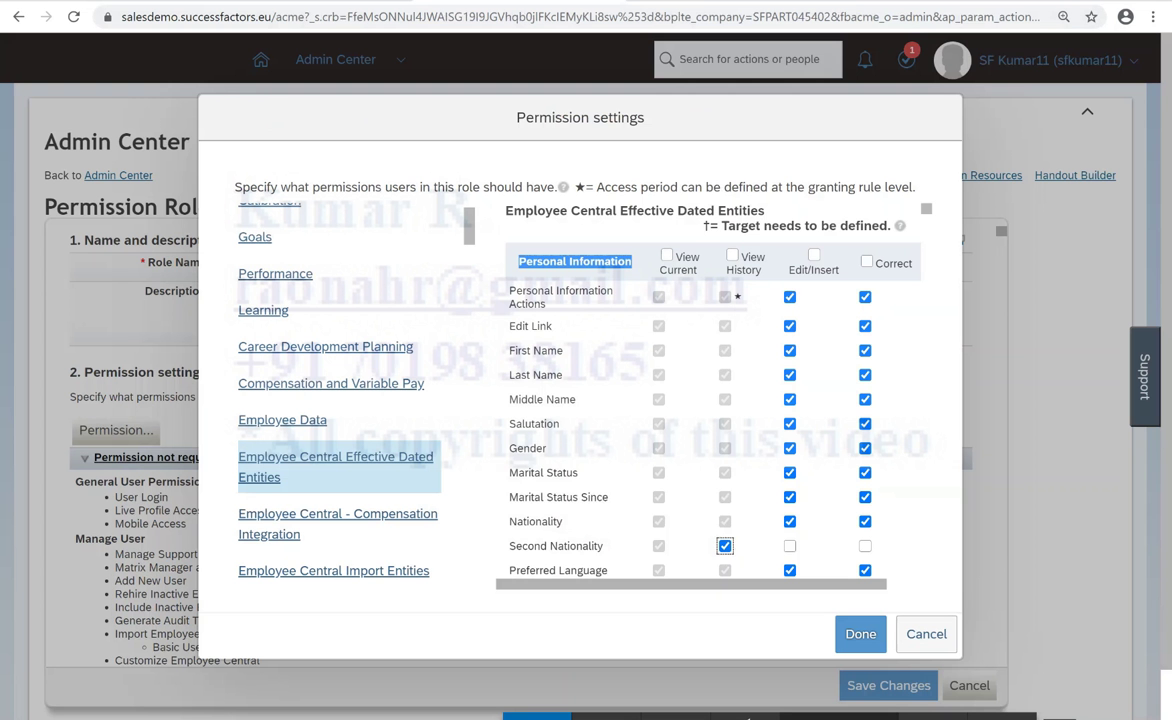
Step: Tick the Edit/Insert, Correct and Delete header boxes for Personal Information, then save the Demo-1 role
{"action": "left_click", "coordinate": [815, 256]}
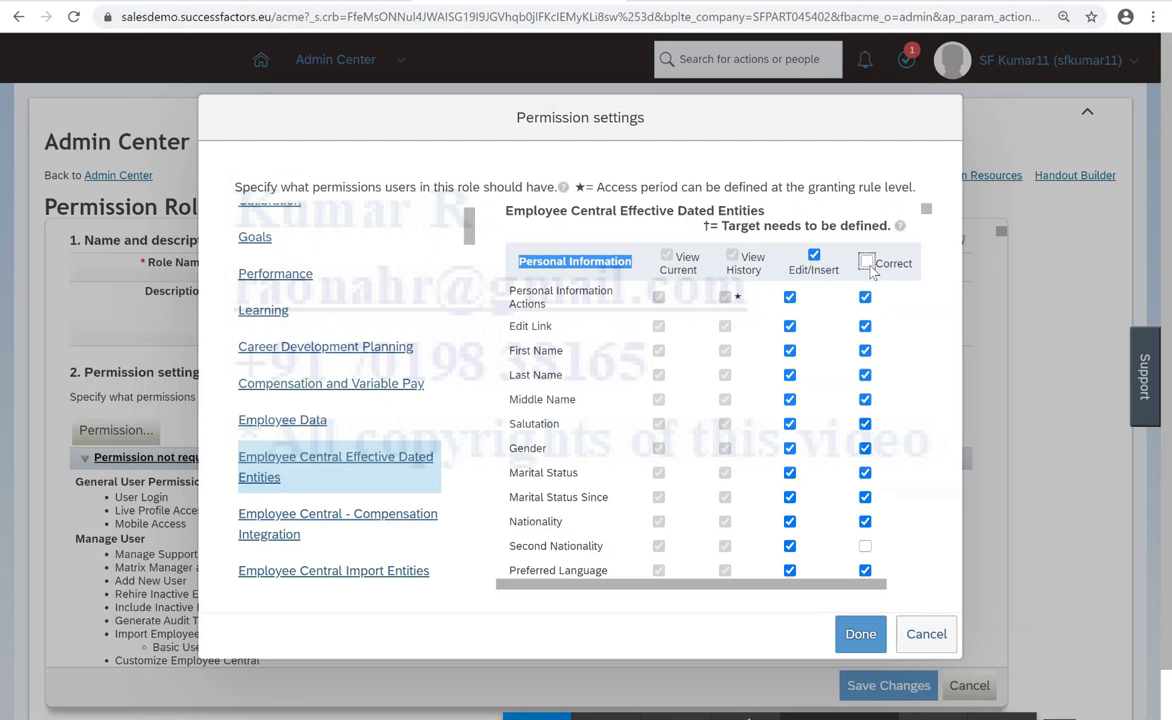
{"action": "left_click", "coordinate": [866, 262]}
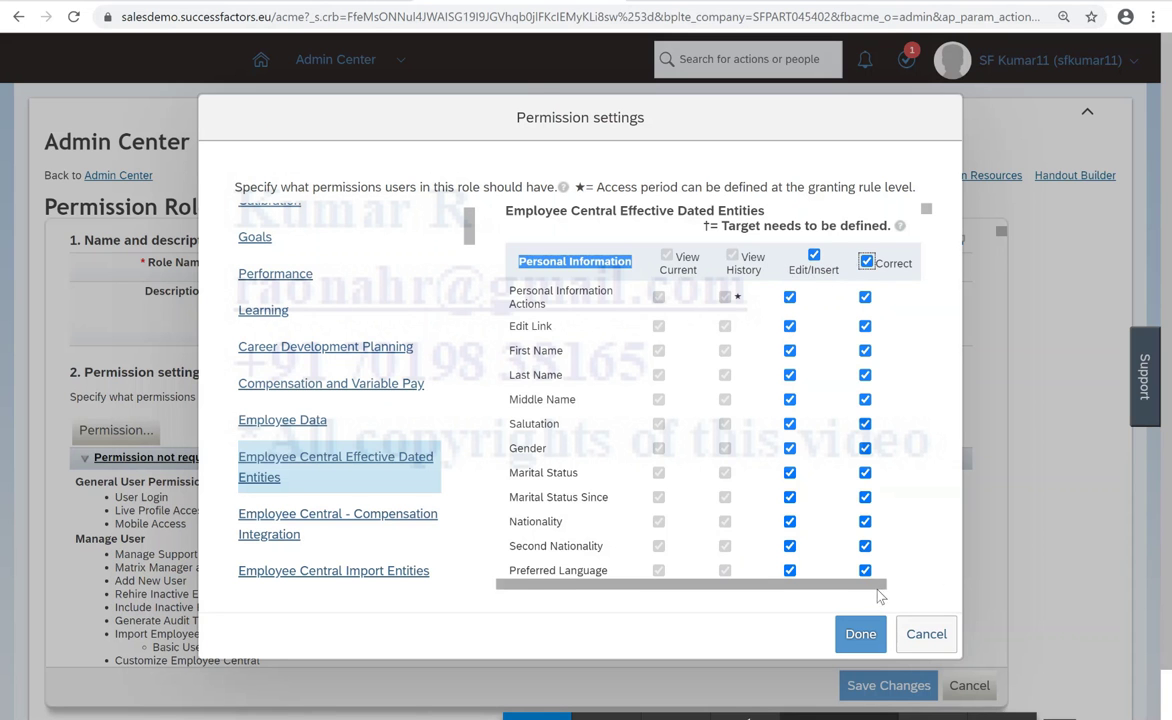
{"action": "scroll", "coordinate": [807, 545], "scroll_direction": "right", "scroll_amount": 2}
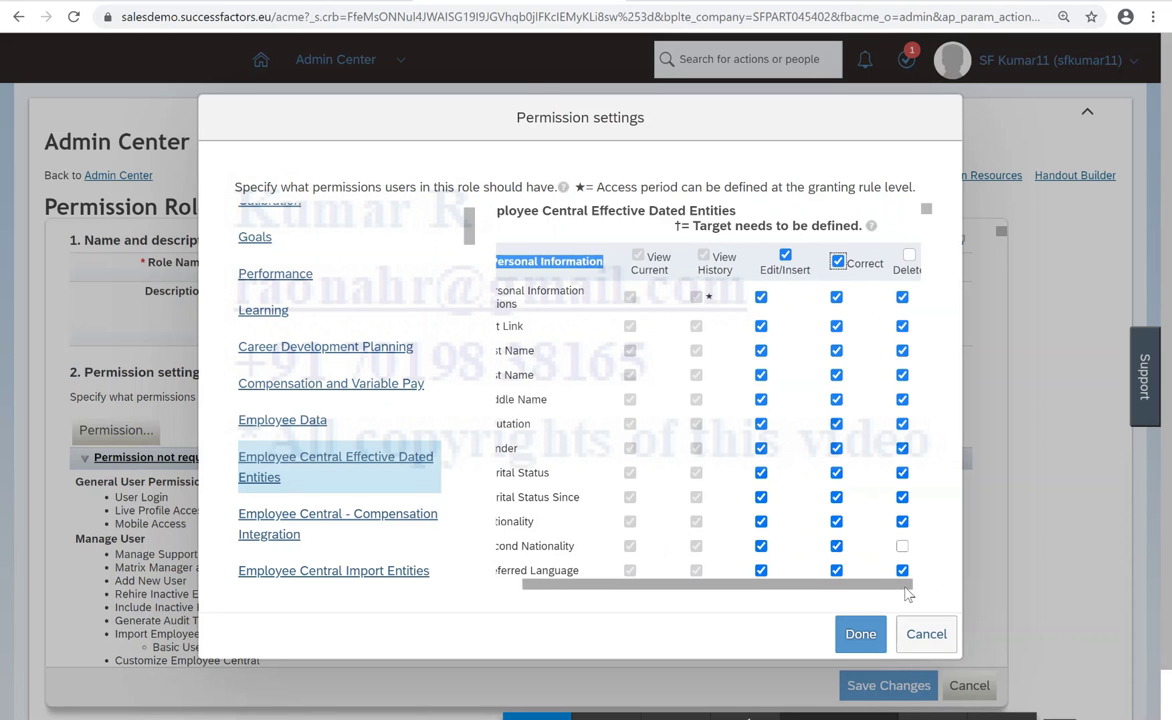
{"action": "left_click", "coordinate": [900, 257]}
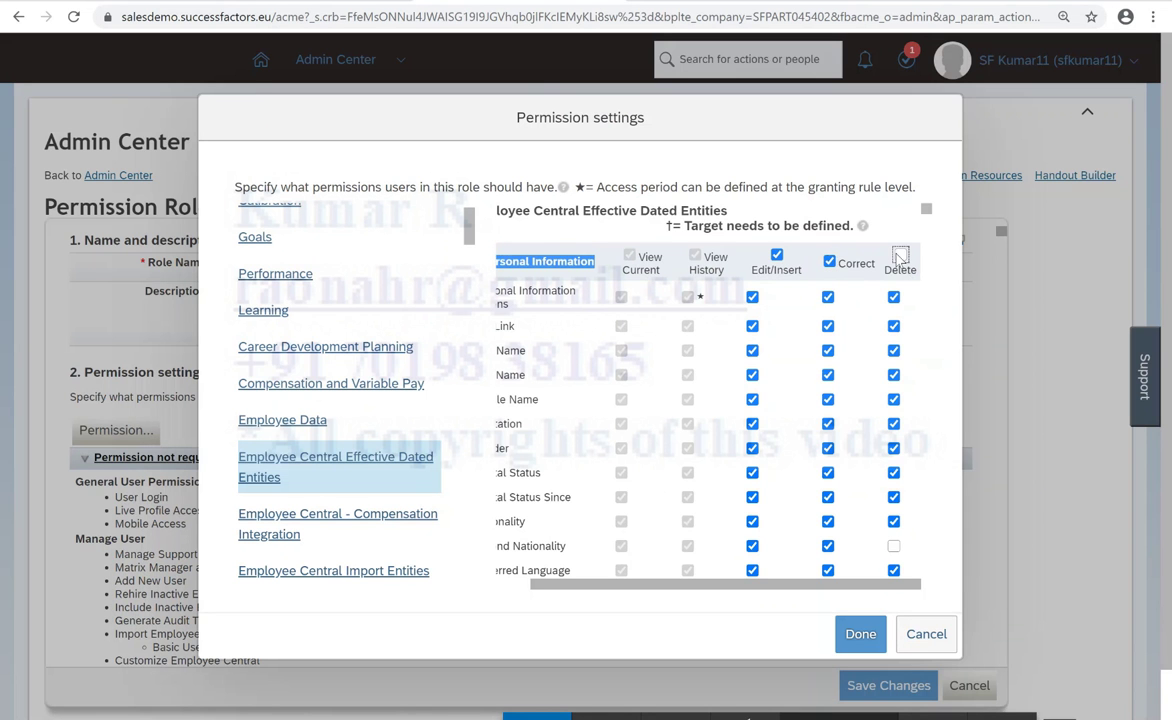
{"action": "left_click", "coordinate": [857, 634]}
{"action": "left_click", "coordinate": [891, 686]}
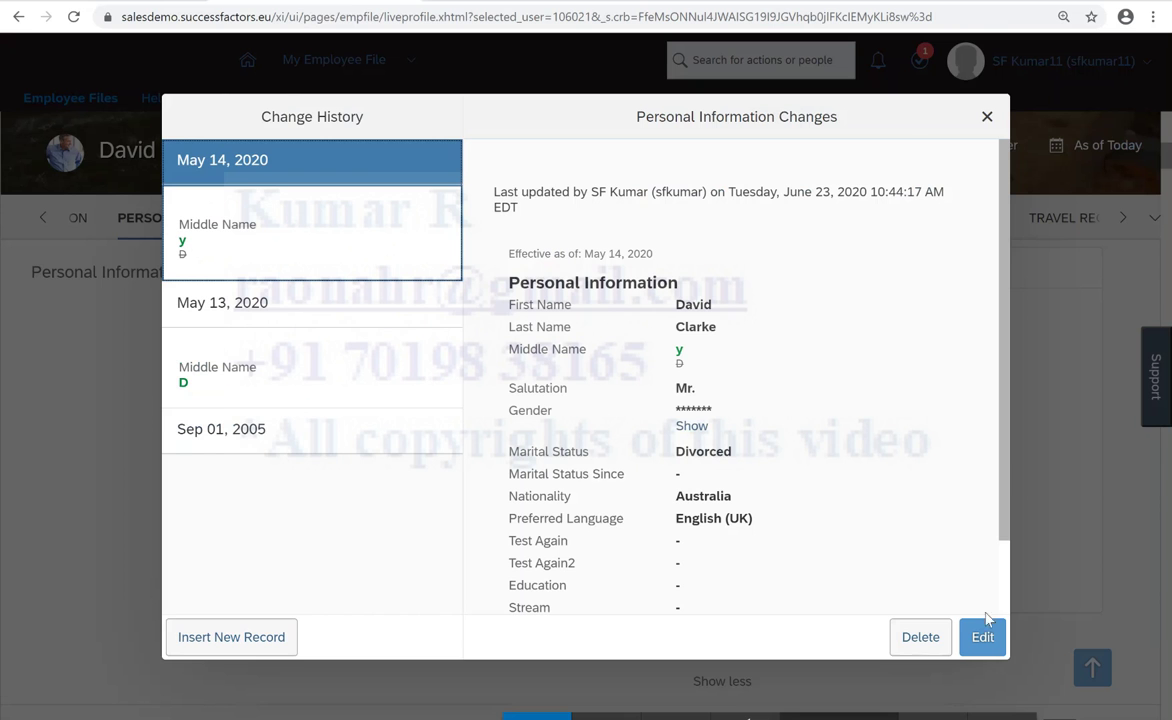
Step: Reload the employee's file and check that a blank Second Nationality field now shows in Personal Information
{"action": "left_click", "coordinate": [986, 116]}
{"action": "left_click", "coordinate": [73, 17]}
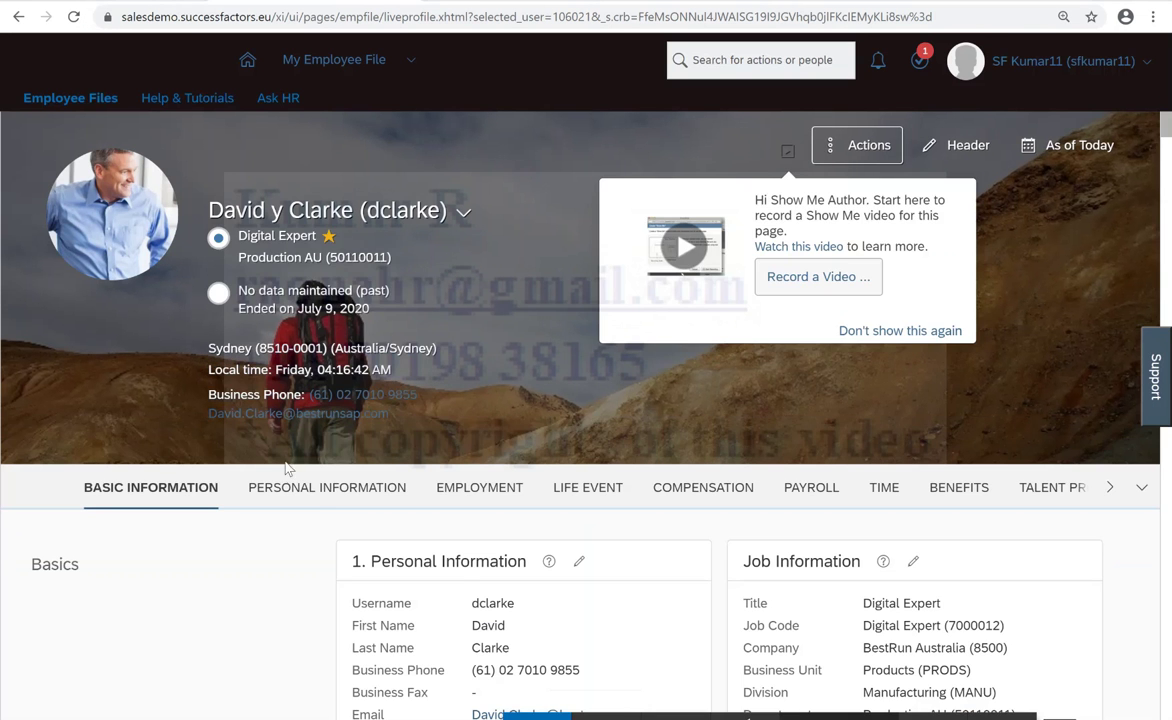
{"action": "left_click", "coordinate": [324, 498]}
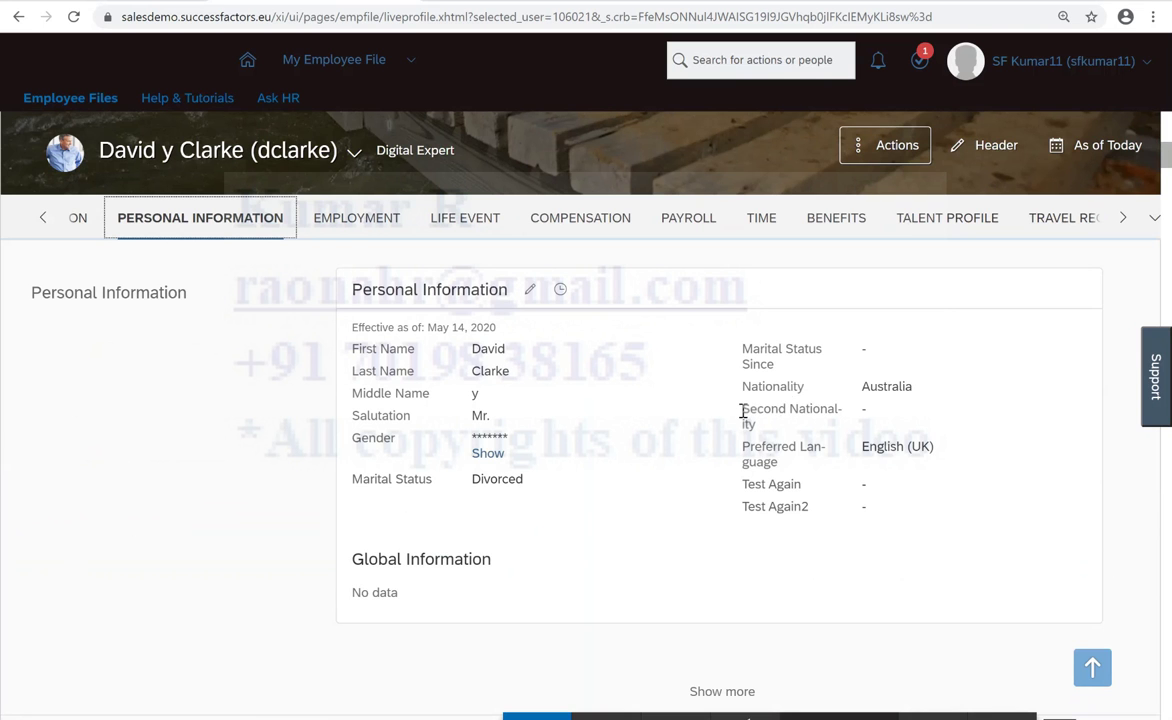
{"action": "left_click_drag", "start_coordinate": [742, 411], "coordinate": [802, 429]}
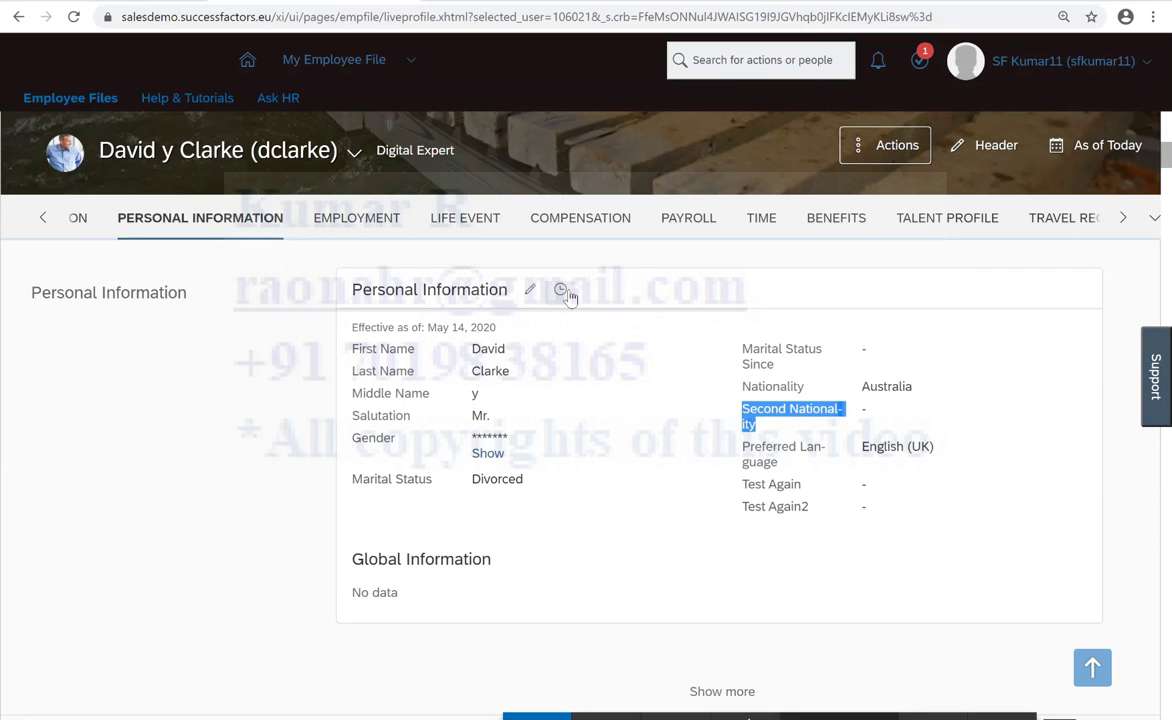
Step: Edit Personal Information, show all fields, check Second Nationality's country list, then cancel without saving
{"action": "left_click", "coordinate": [533, 290]}
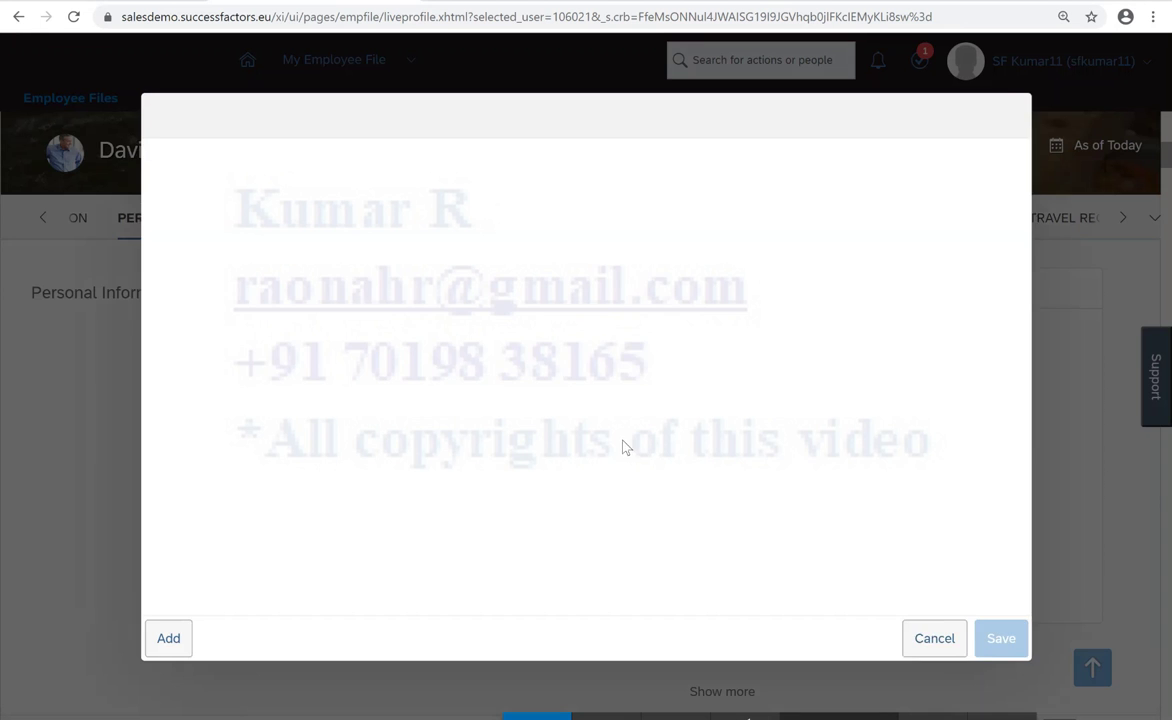
{"action": "left_click", "coordinate": [163, 453]}
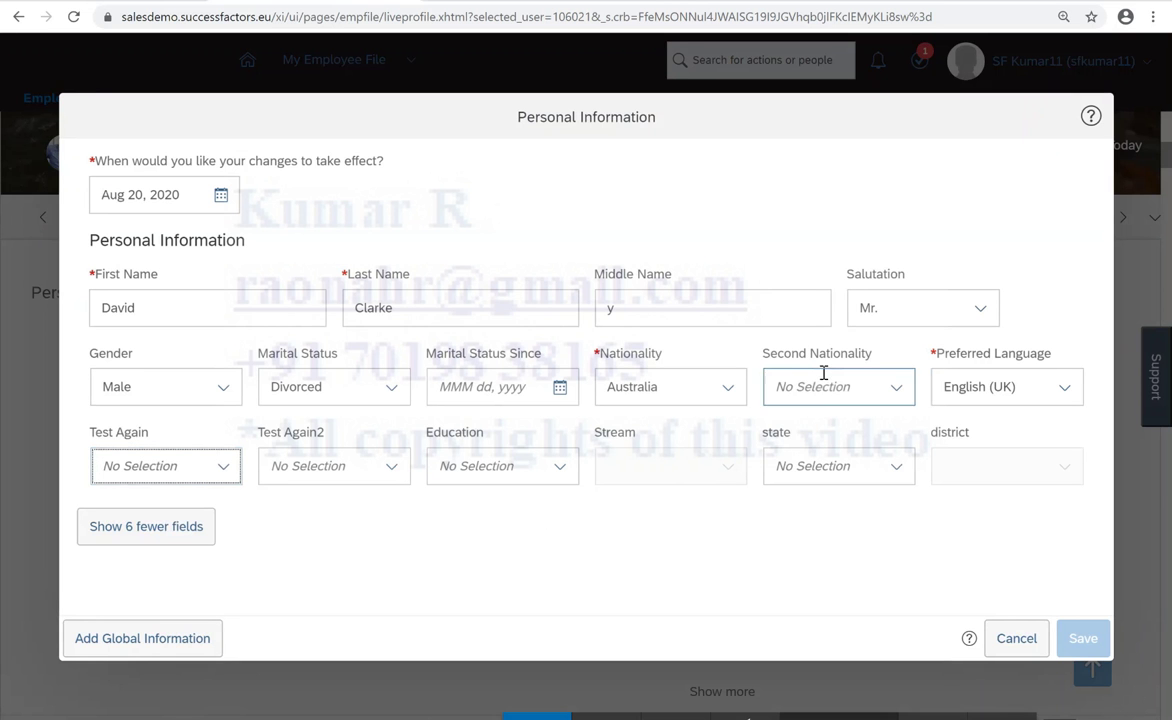
{"action": "left_click_drag", "start_coordinate": [873, 350], "coordinate": [695, 338]}
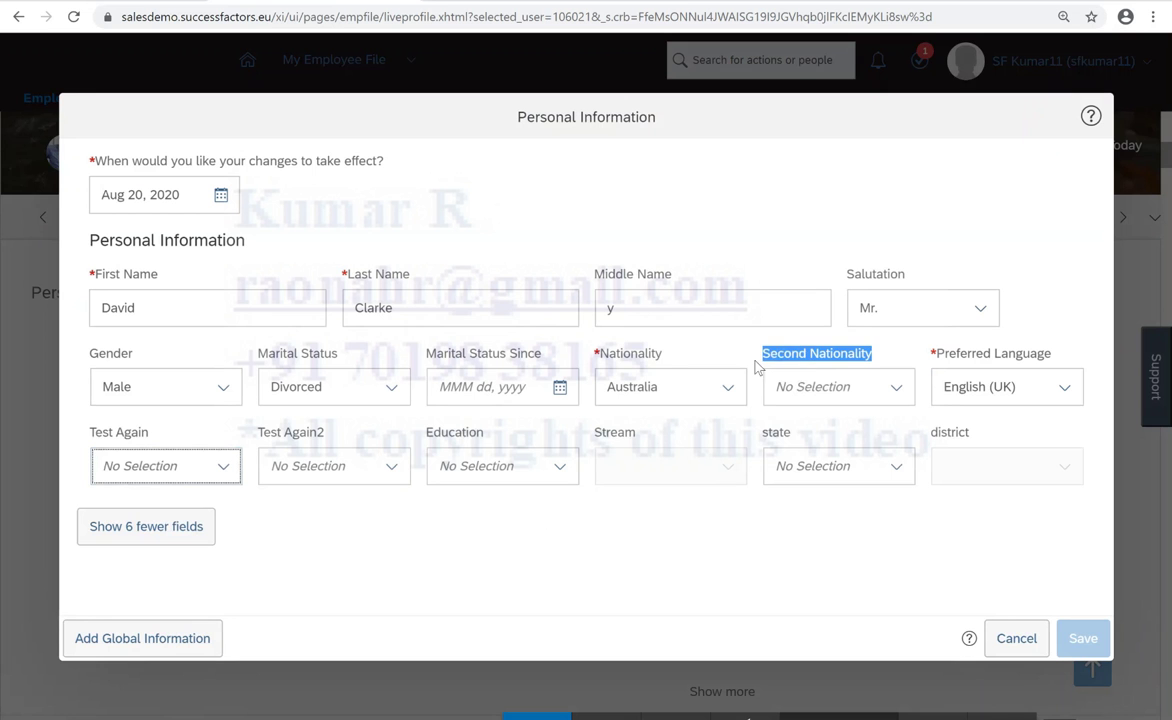
{"action": "left_click", "coordinate": [893, 393]}
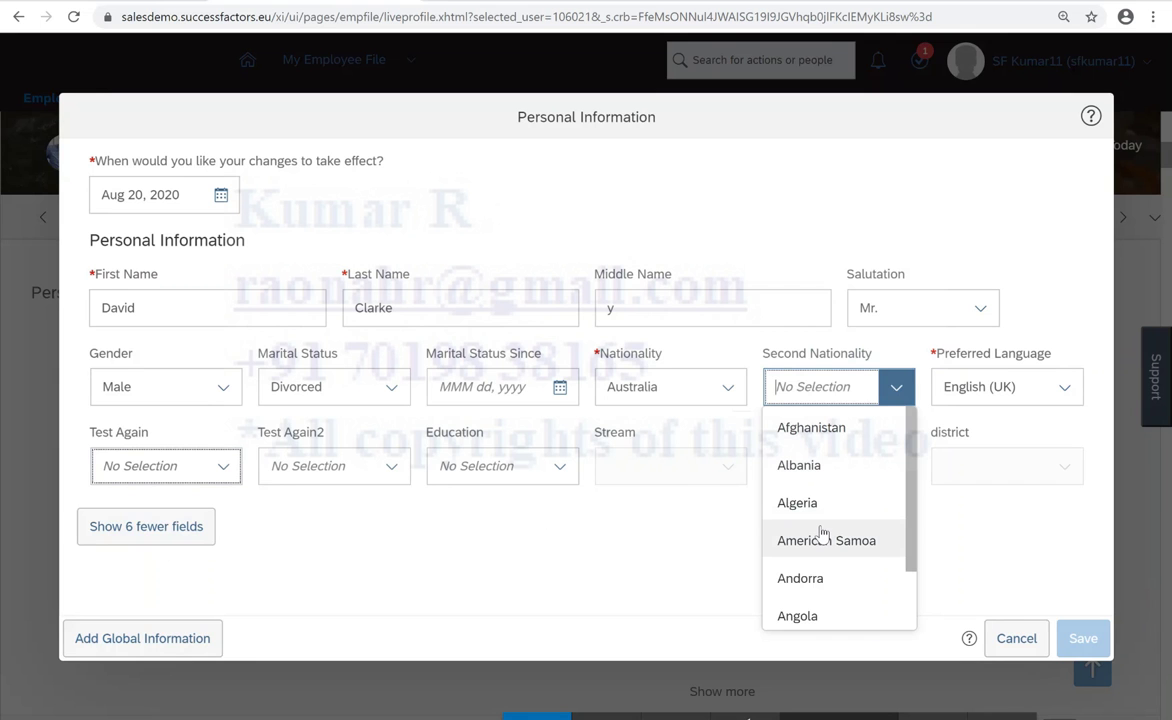
{"action": "left_click", "coordinate": [1013, 637]}
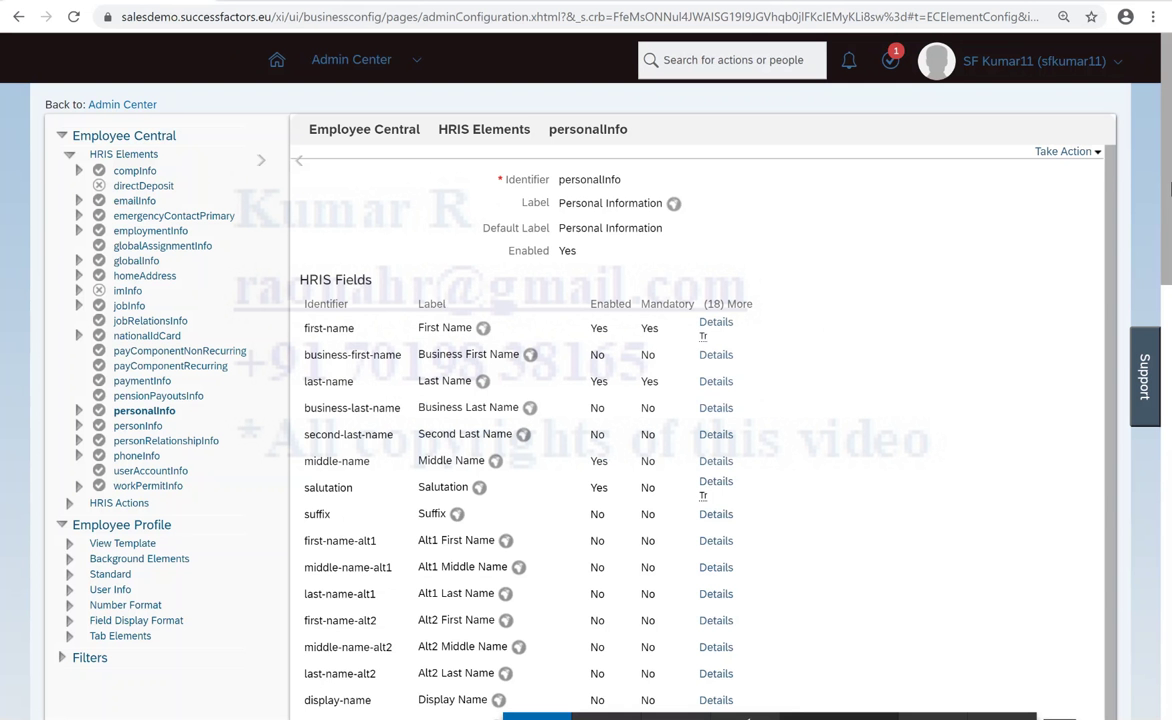
Step: Put personalInfo into correction mode and choose custom-string13 for the new empty row
{"action": "left_click", "coordinate": [1063, 151]}
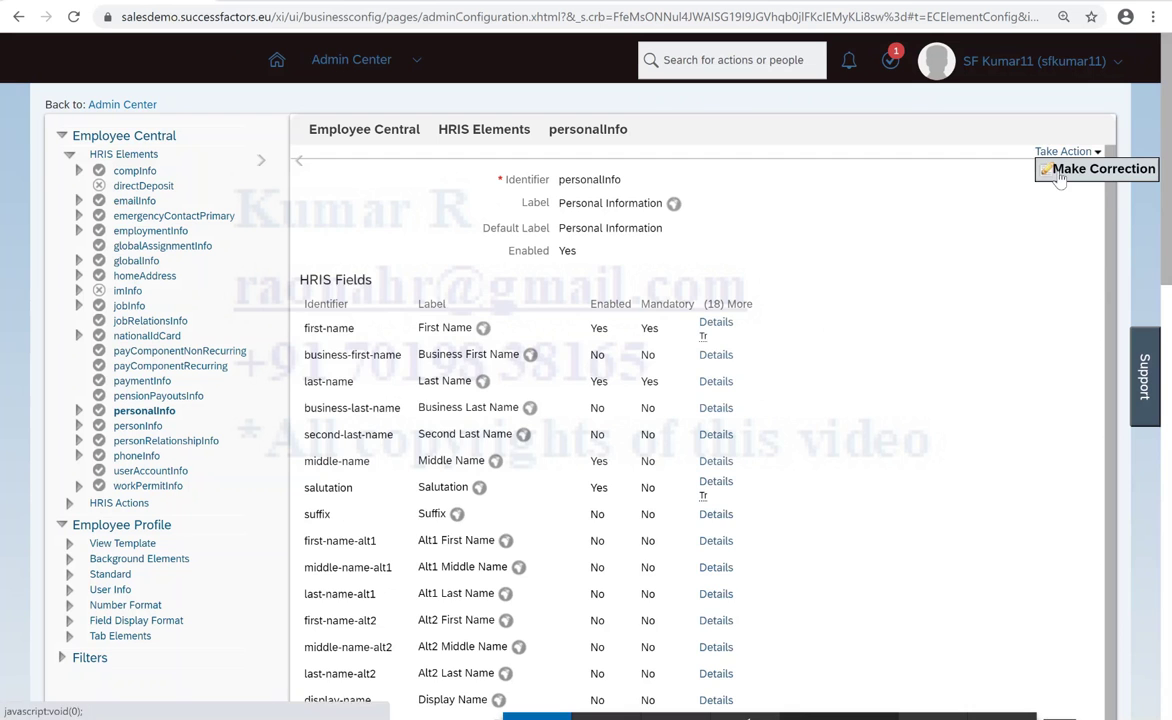
{"action": "left_click", "coordinate": [1060, 172]}
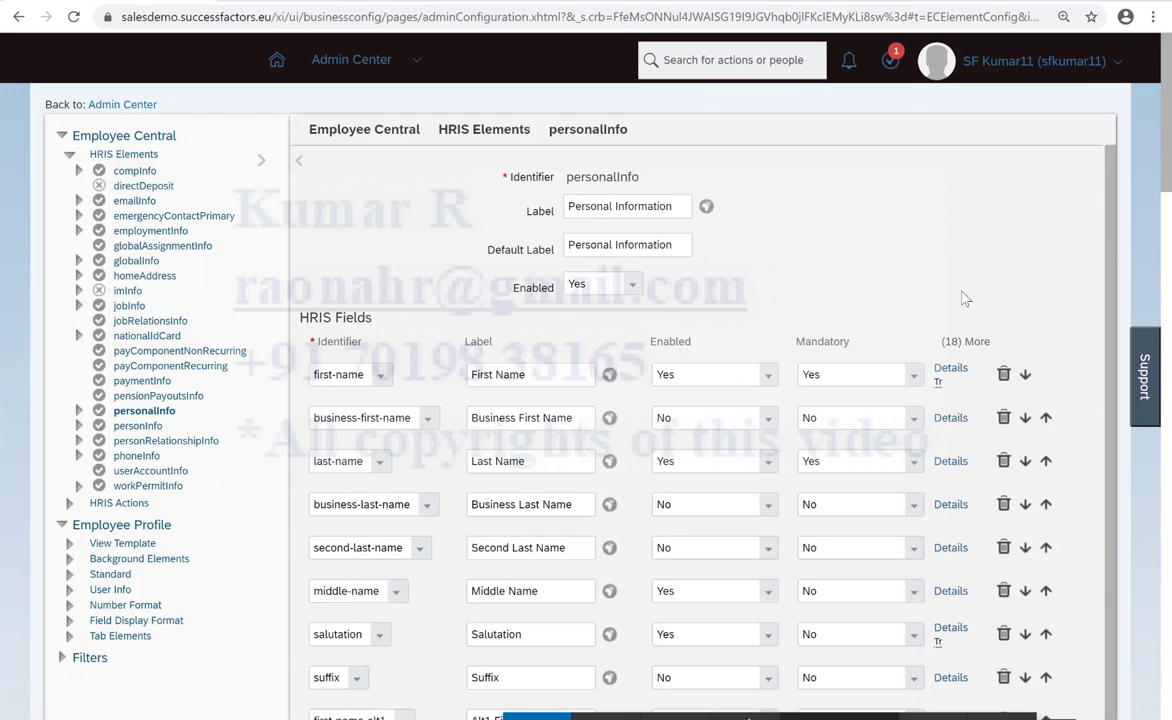
{"action": "scroll", "coordinate": [960, 296], "scroll_direction": "down", "scroll_amount": 15}
{"action": "scroll", "coordinate": [900, 369], "scroll_direction": "down", "scroll_amount": 4}
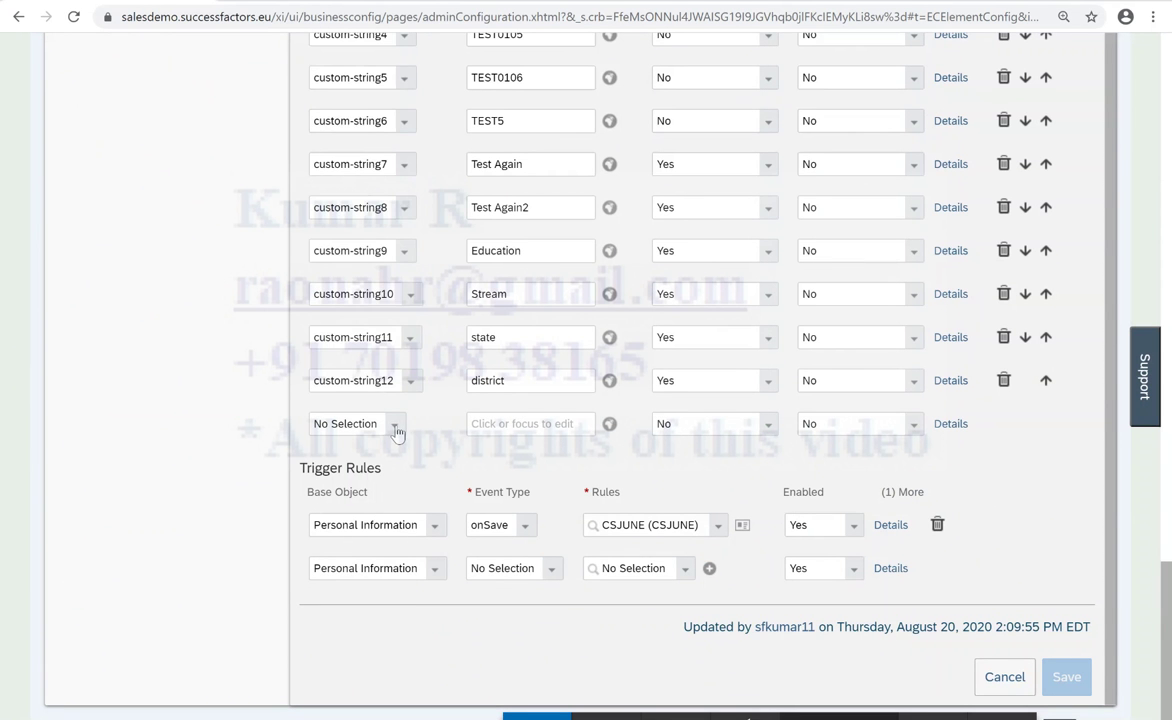
{"action": "left_click", "coordinate": [396, 427]}
{"action": "left_click", "coordinate": [441, 473]}
{"action": "scroll", "coordinate": [400, 200], "scroll_direction": "up", "scroll_amount": 2}
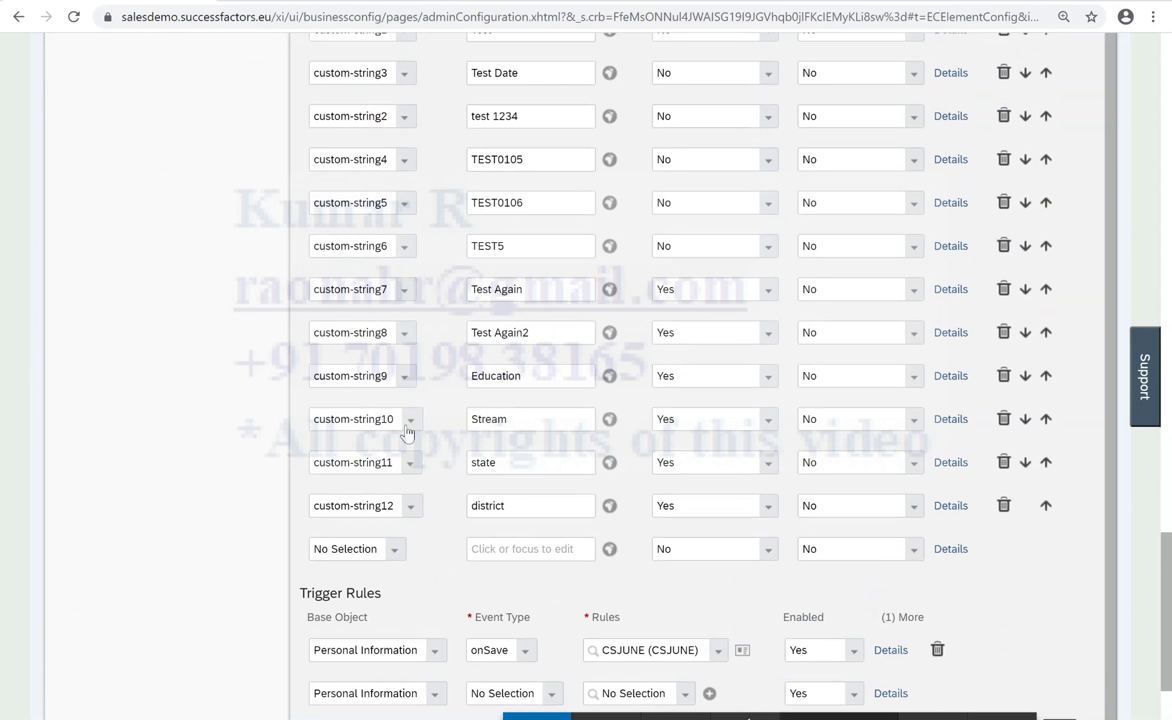
{"action": "left_click", "coordinate": [392, 550]}
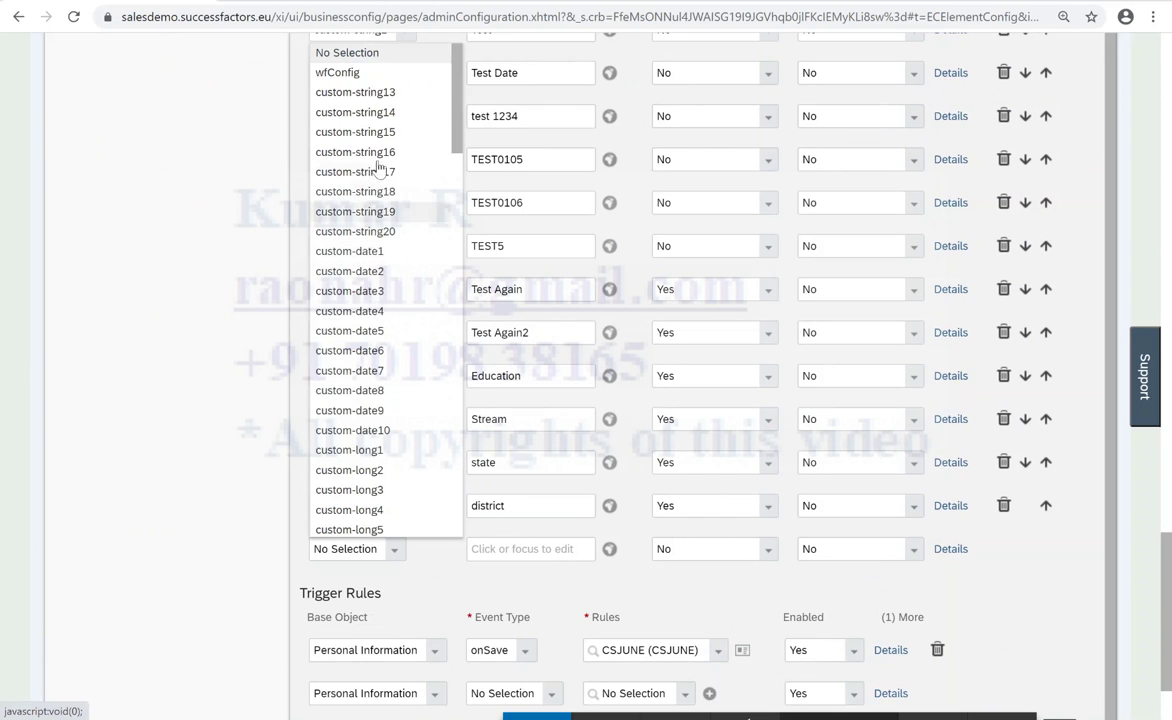
{"action": "left_click", "coordinate": [332, 92]}
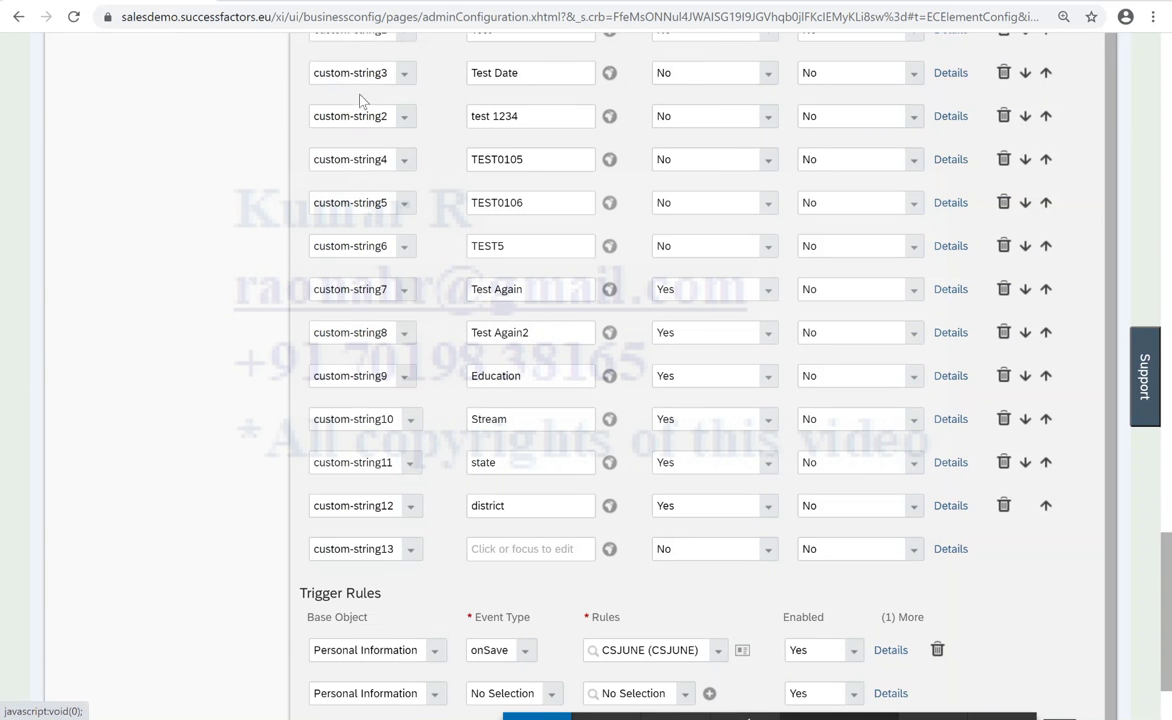
Step: Label the field Demo-1, set Enabled and Mandatory to Yes, and open its Details
{"action": "left_click", "coordinate": [536, 540]}
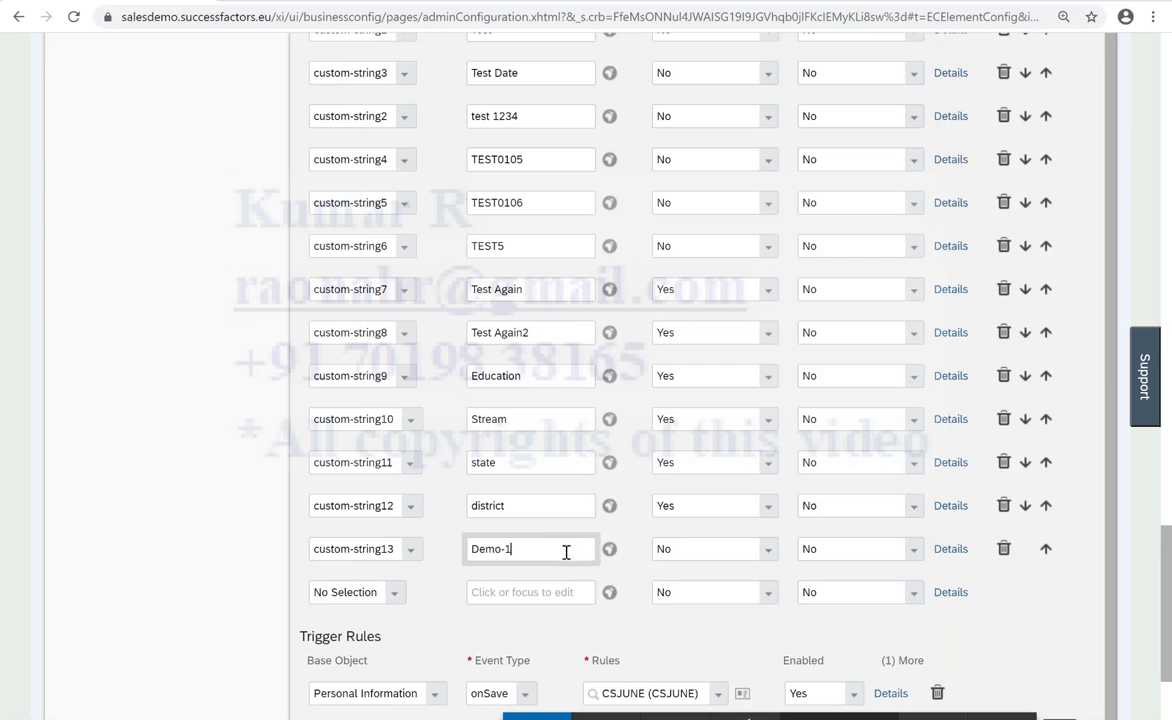
{"action": "left_click", "coordinate": [767, 552]}
{"action": "left_click", "coordinate": [706, 590]}
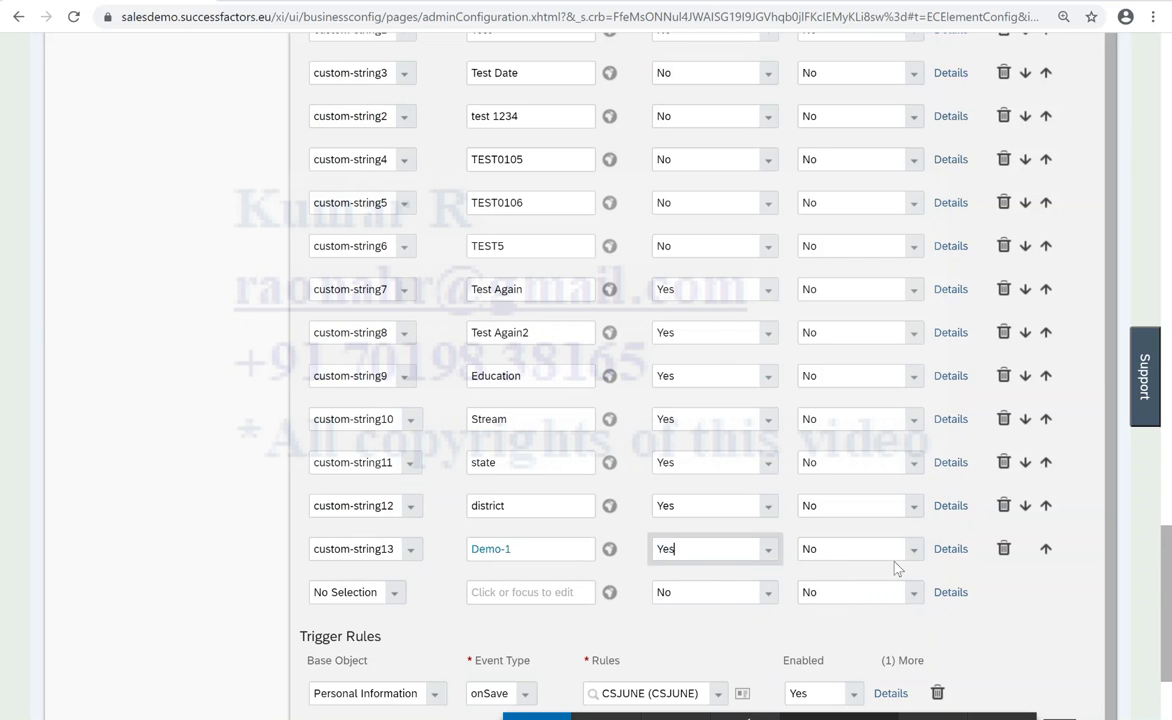
{"action": "left_click", "coordinate": [910, 560]}
{"action": "left_click", "coordinate": [840, 590]}
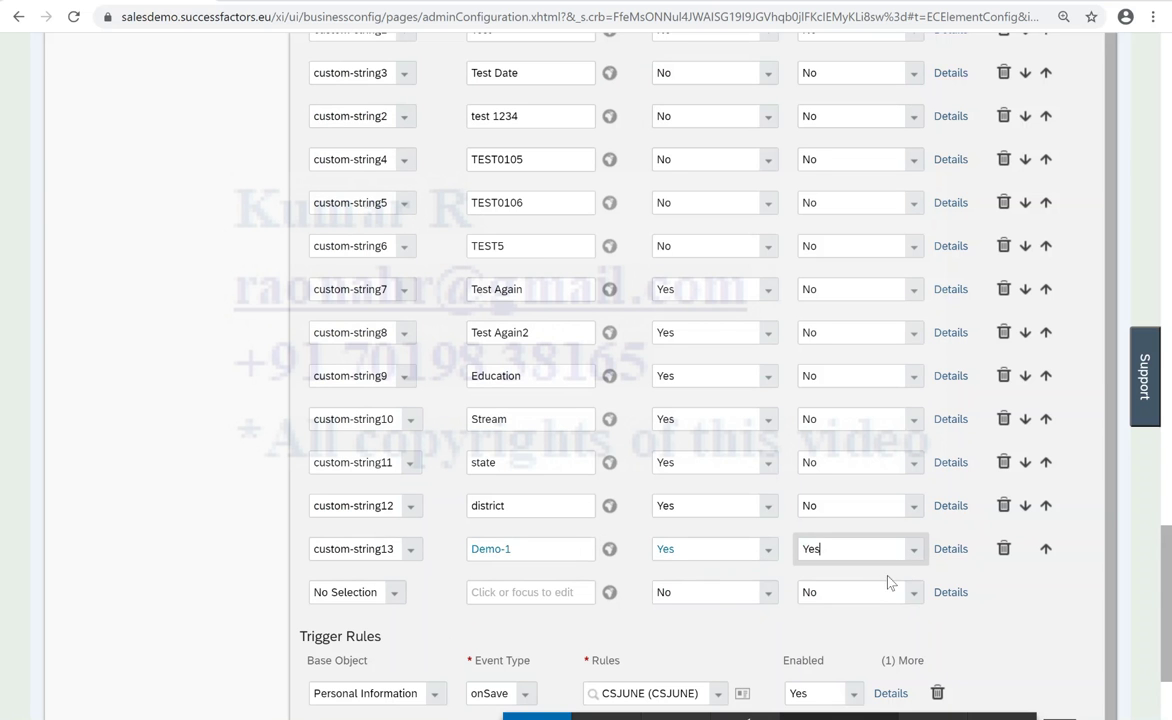
{"action": "left_click", "coordinate": [948, 550]}
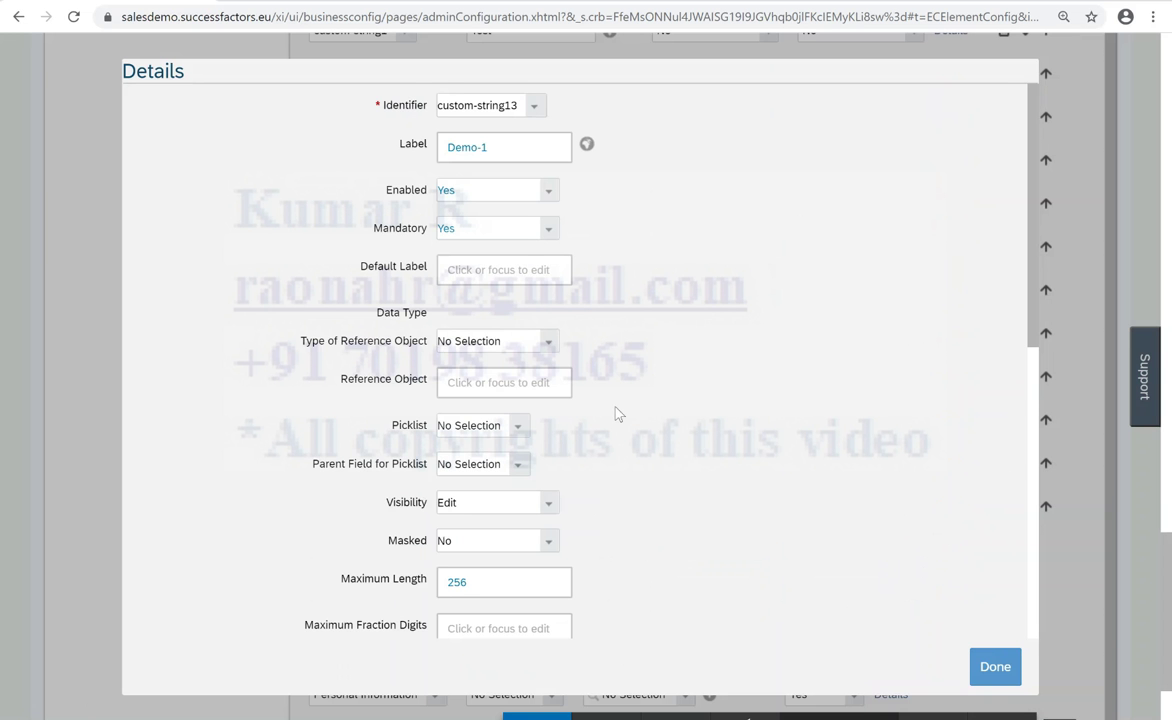
Step: In the Demo-1 details, leave Allow Import at No, keep Visibility at Edit, and close
{"action": "scroll", "coordinate": [617, 413], "scroll_direction": "down", "scroll_amount": 3}
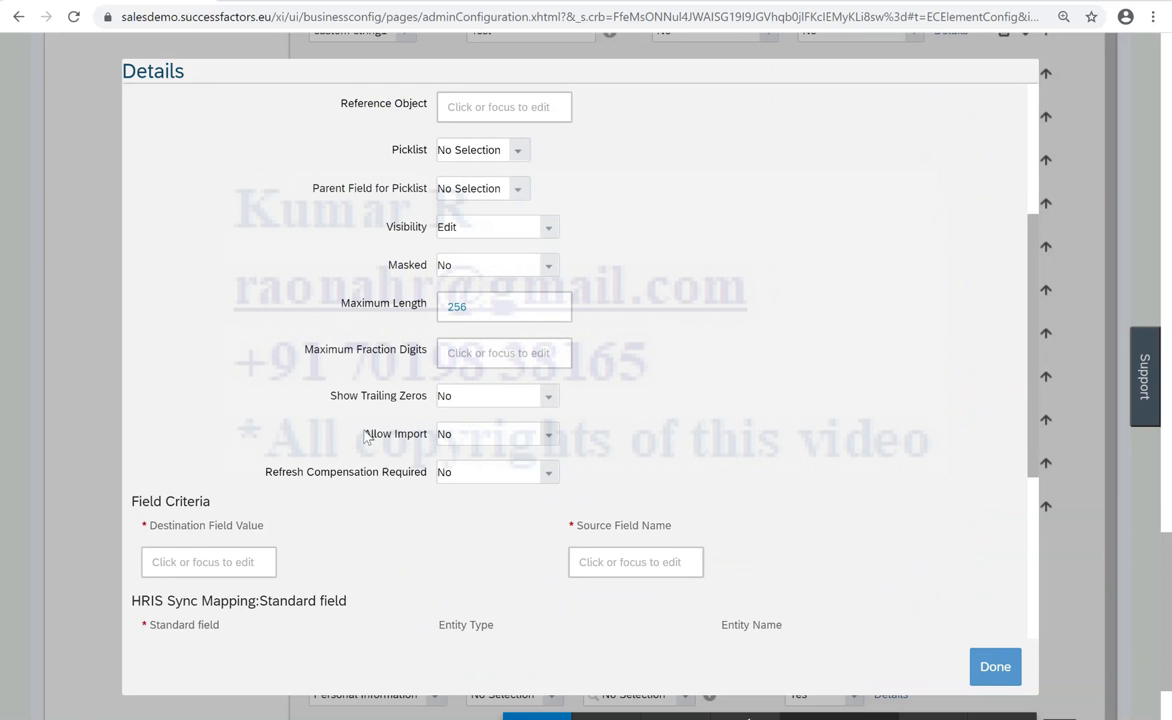
{"action": "left_click_drag", "start_coordinate": [365, 437], "coordinate": [437, 444]}
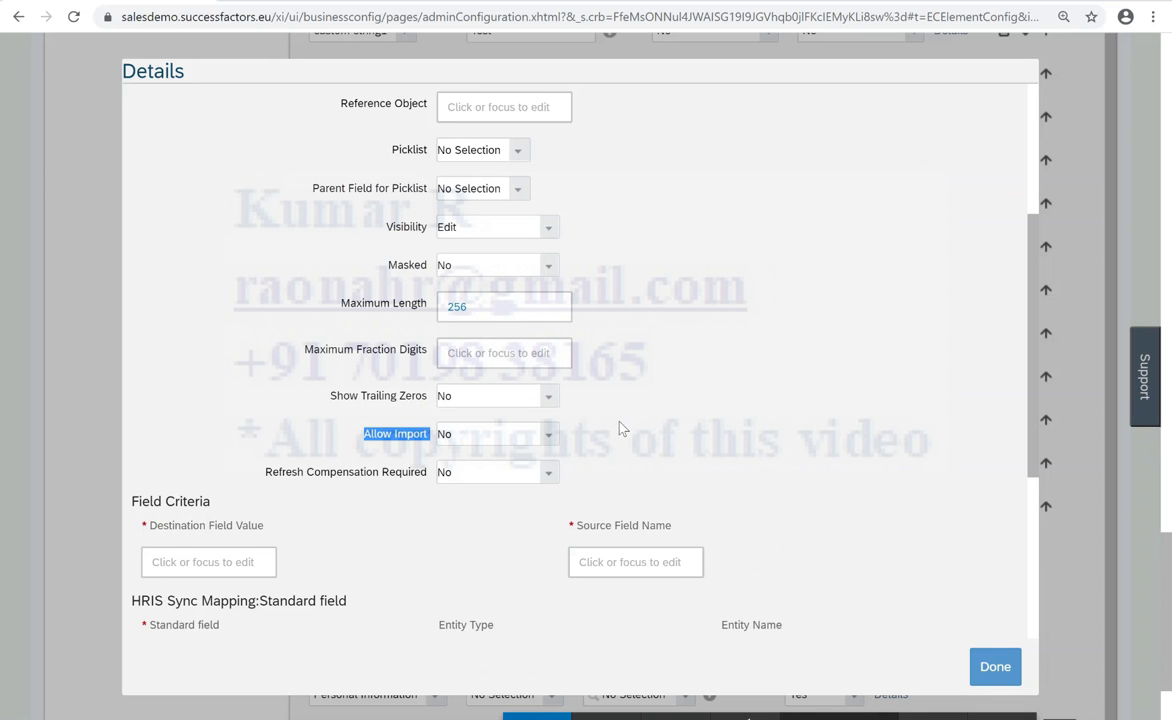
{"action": "left_click", "coordinate": [548, 229]}
{"action": "left_click", "coordinate": [645, 252]}
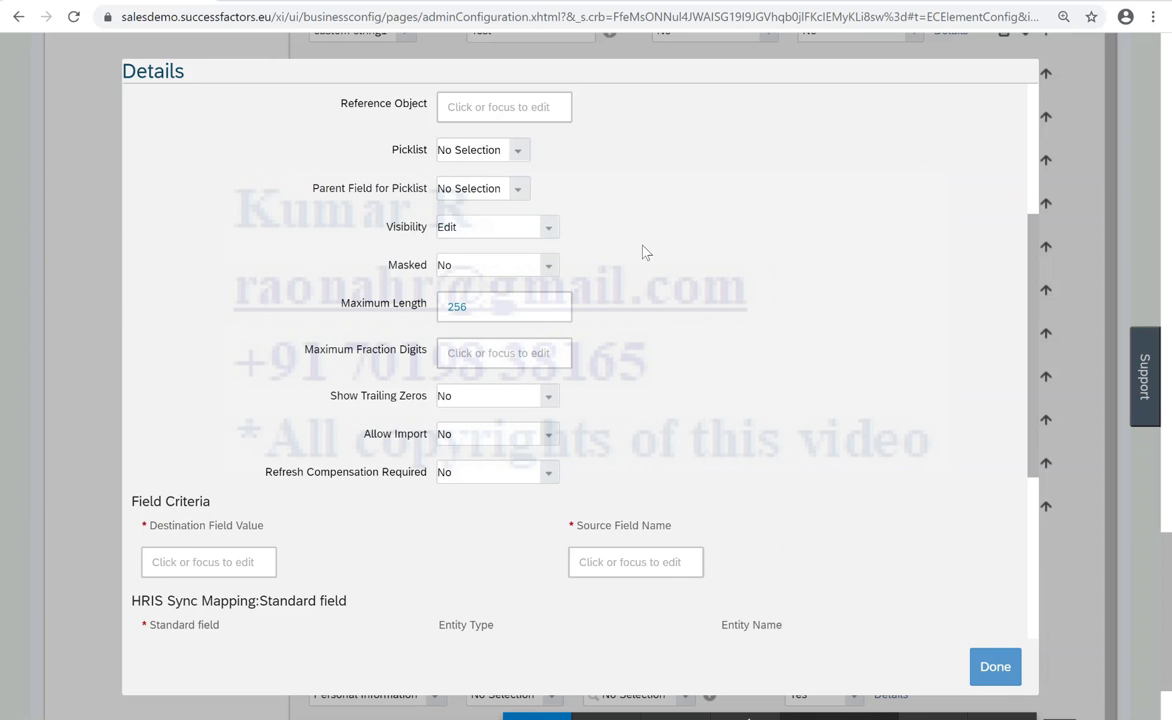
{"action": "left_click", "coordinate": [994, 669]}
Step: Save personalInfo and accept custom-string13 being added to personalInfo_candidate
{"action": "scroll", "coordinate": [957, 631], "scroll_direction": "down", "scroll_amount": 3}
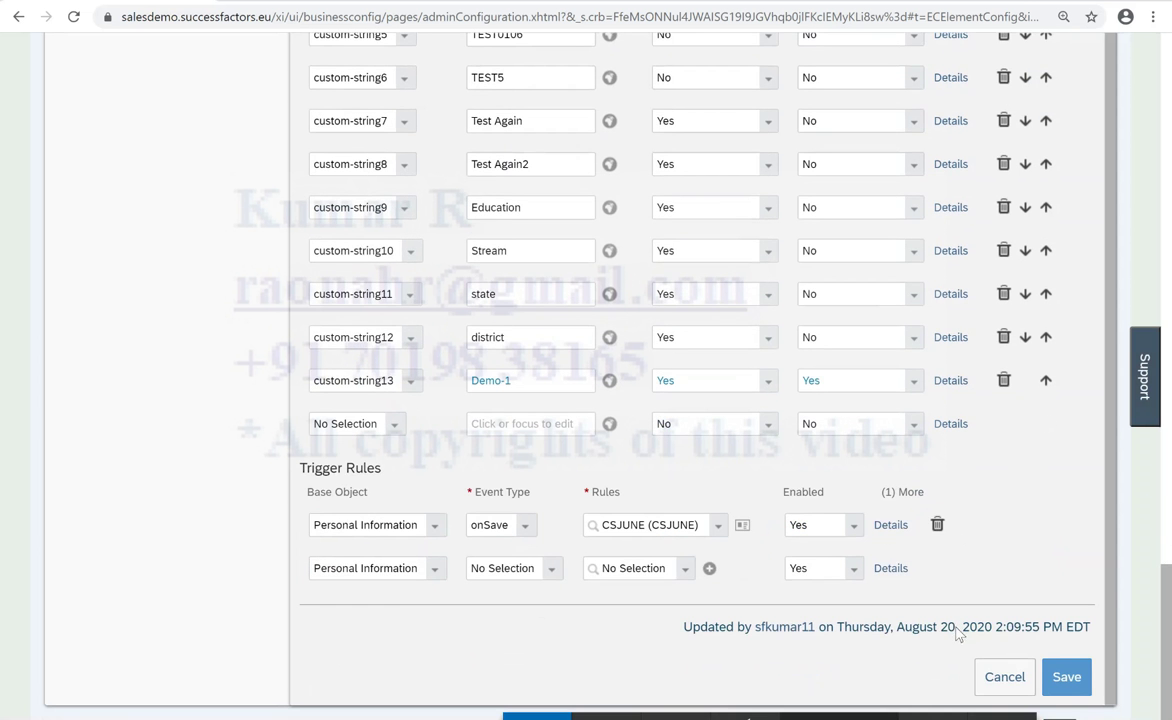
{"action": "left_click", "coordinate": [1060, 676]}
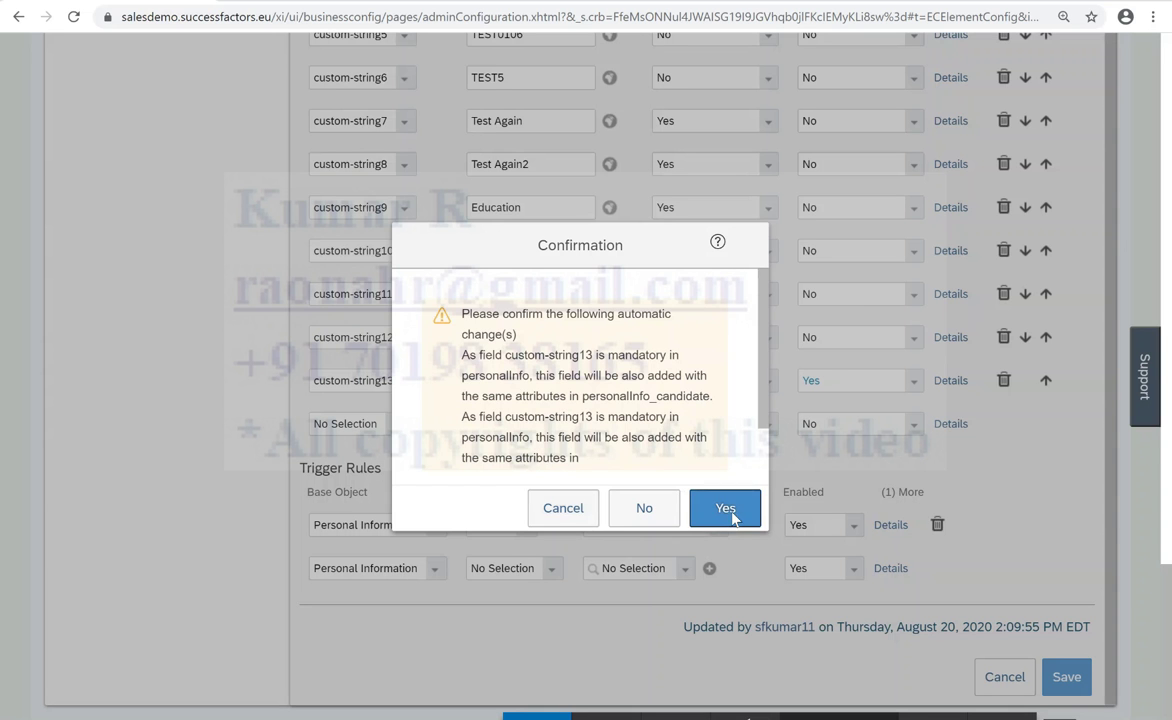
{"action": "left_click", "coordinate": [735, 512]}
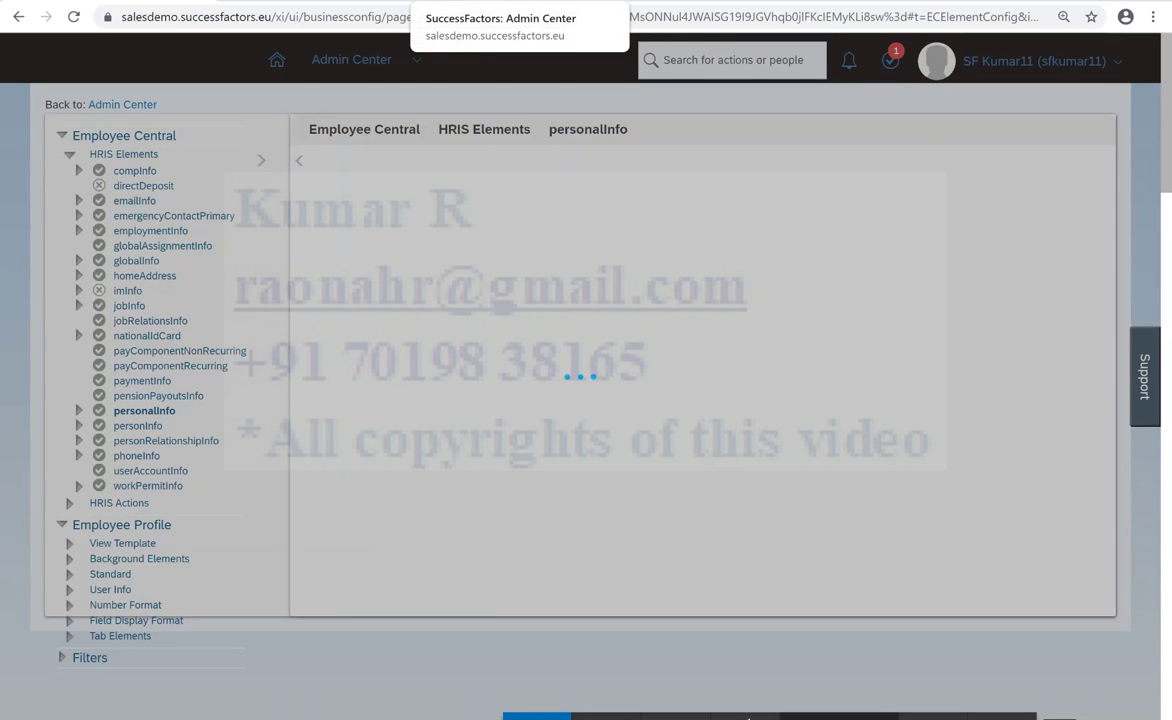
Step: Open the Demo-1 role's permissions at Employee Central Effective Dated Entities
{"action": "left_click", "coordinate": [476, 3]}
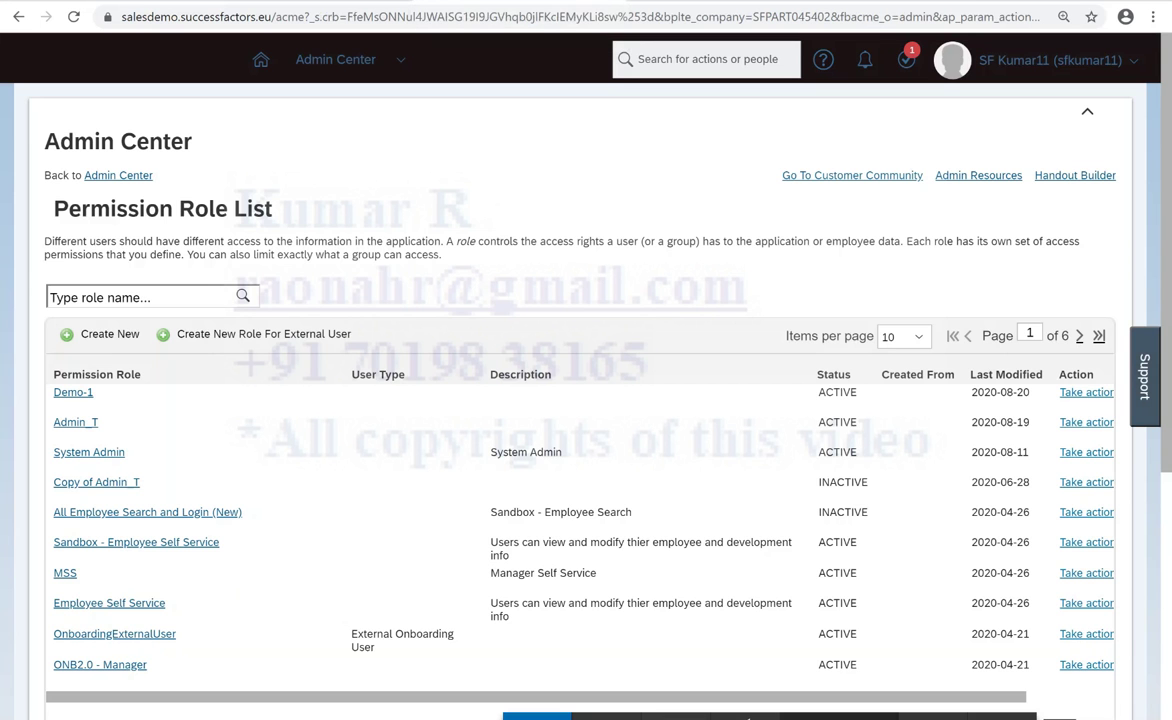
{"action": "left_click", "coordinate": [73, 396]}
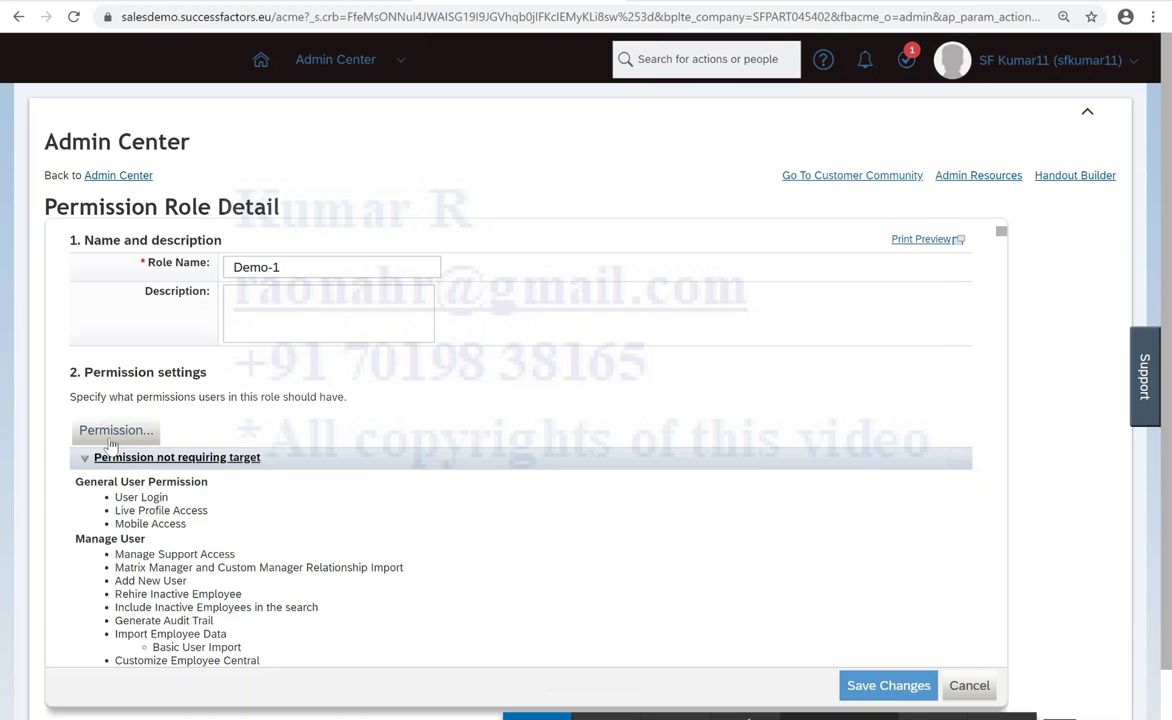
{"action": "left_click", "coordinate": [112, 429]}
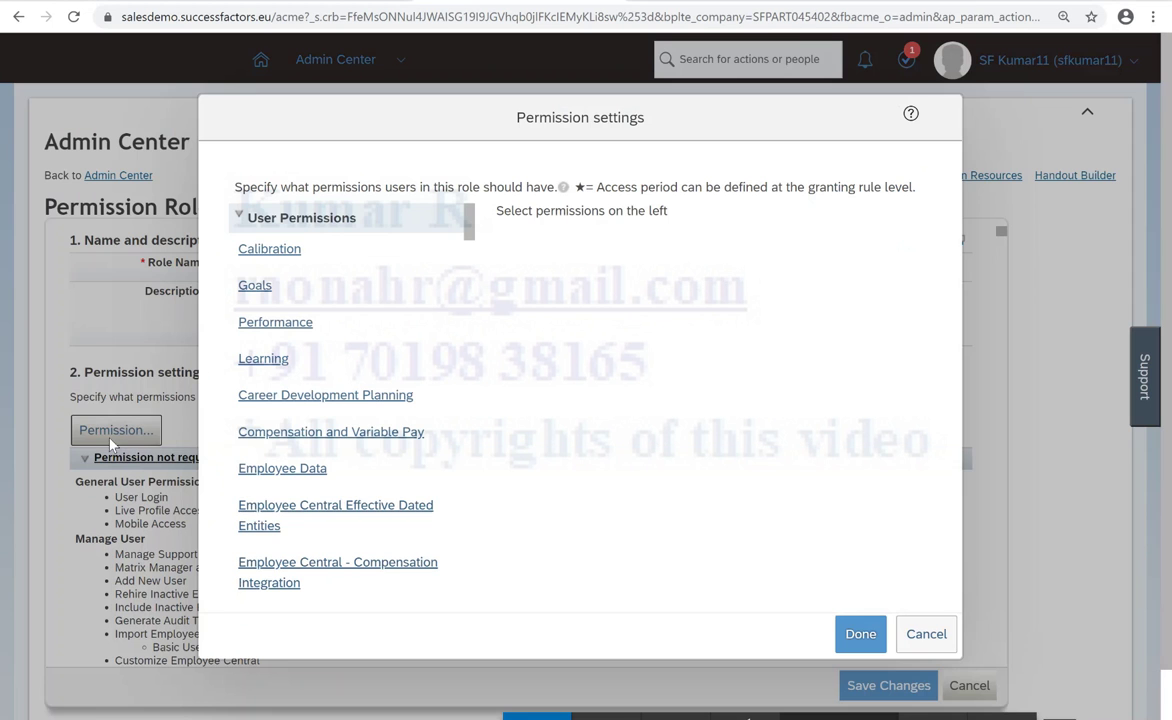
{"action": "left_click", "coordinate": [356, 505]}
{"action": "scroll", "coordinate": [787, 481], "scroll_direction": "down", "scroll_amount": 5}
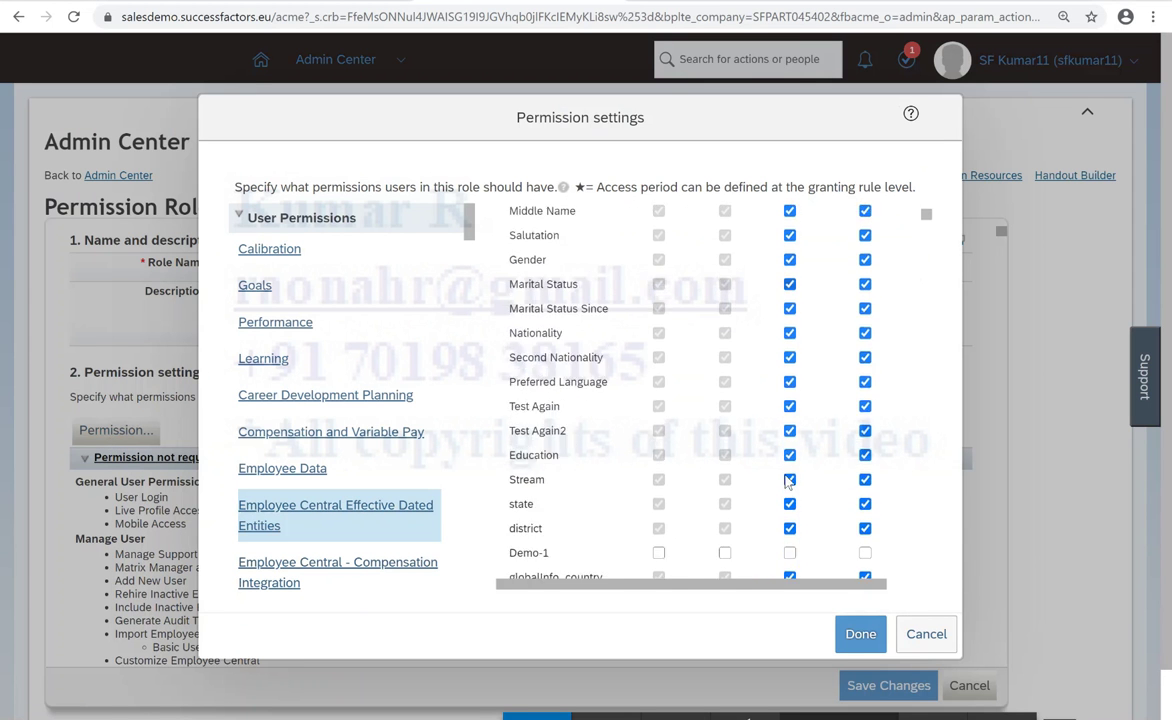
Step: Tick every access checkbox for the Demo-1 field and save the role
{"action": "left_click", "coordinate": [865, 365]}
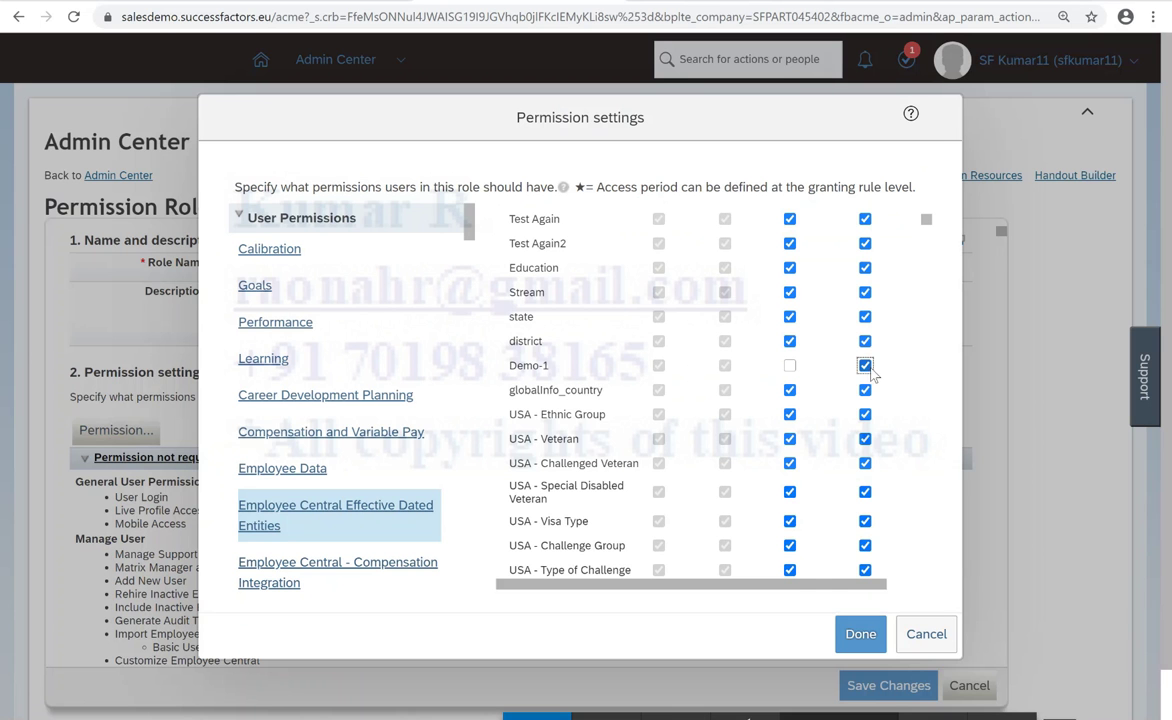
{"action": "left_click", "coordinate": [790, 365]}
{"action": "scroll", "coordinate": [780, 545], "scroll_direction": "right", "scroll_amount": 2}
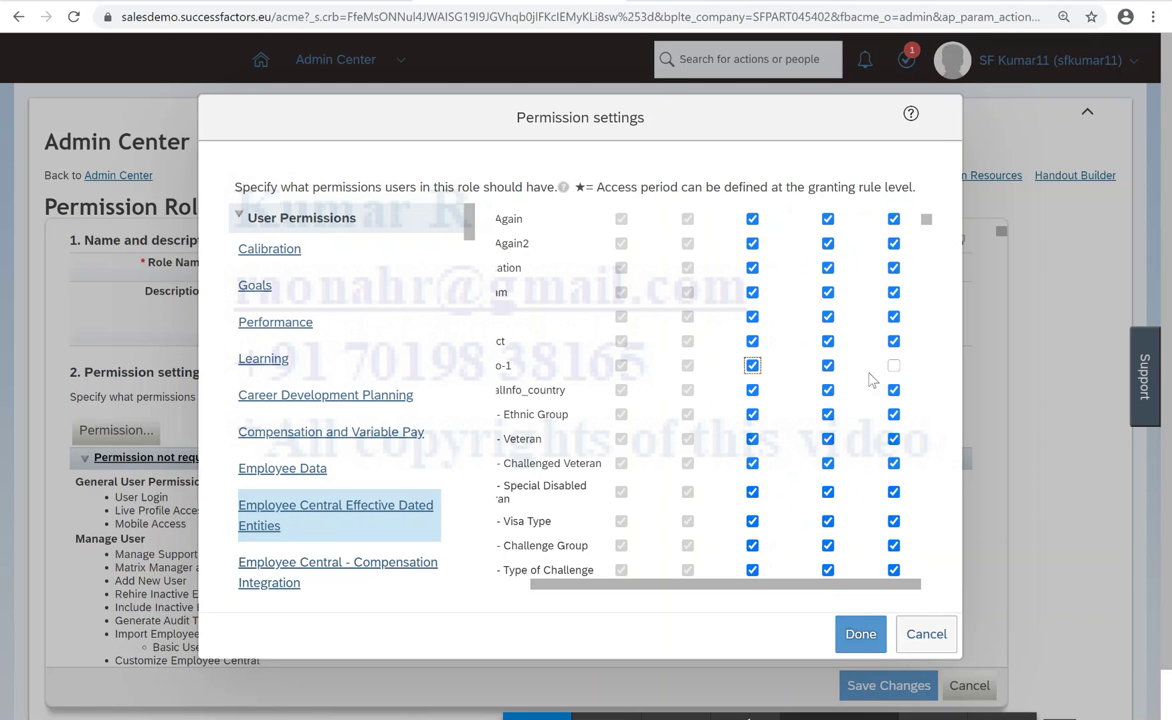
{"action": "left_click", "coordinate": [893, 365]}
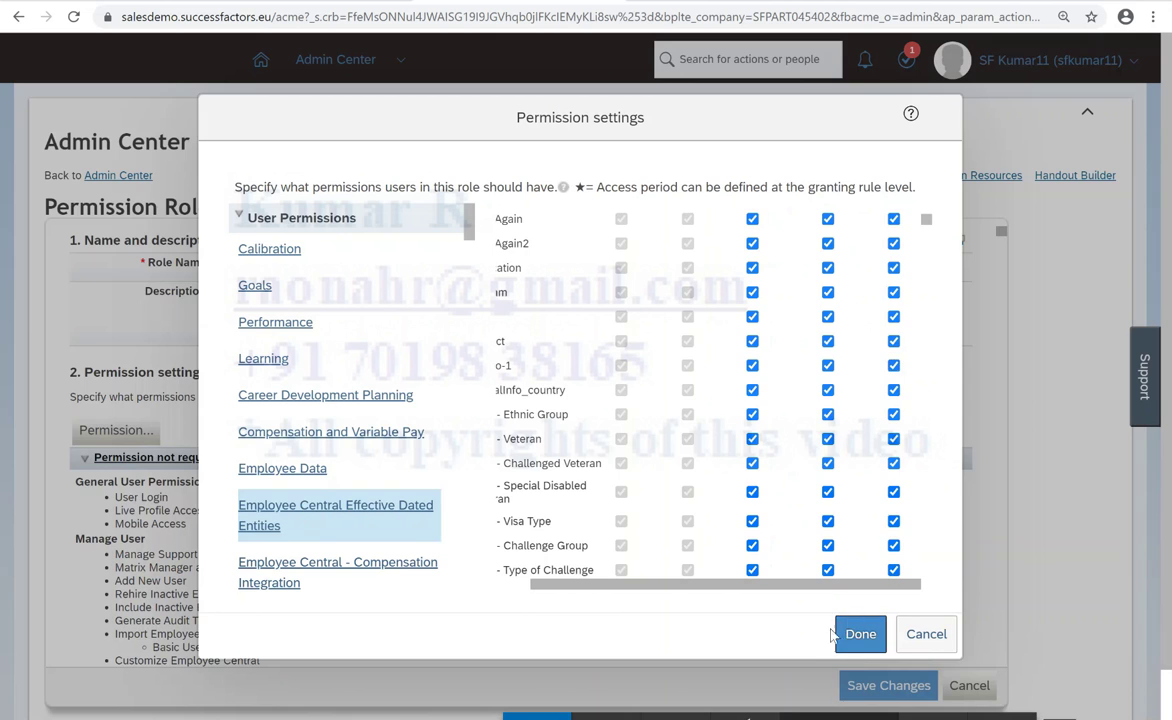
{"action": "left_click", "coordinate": [855, 634]}
{"action": "left_click", "coordinate": [888, 685]}
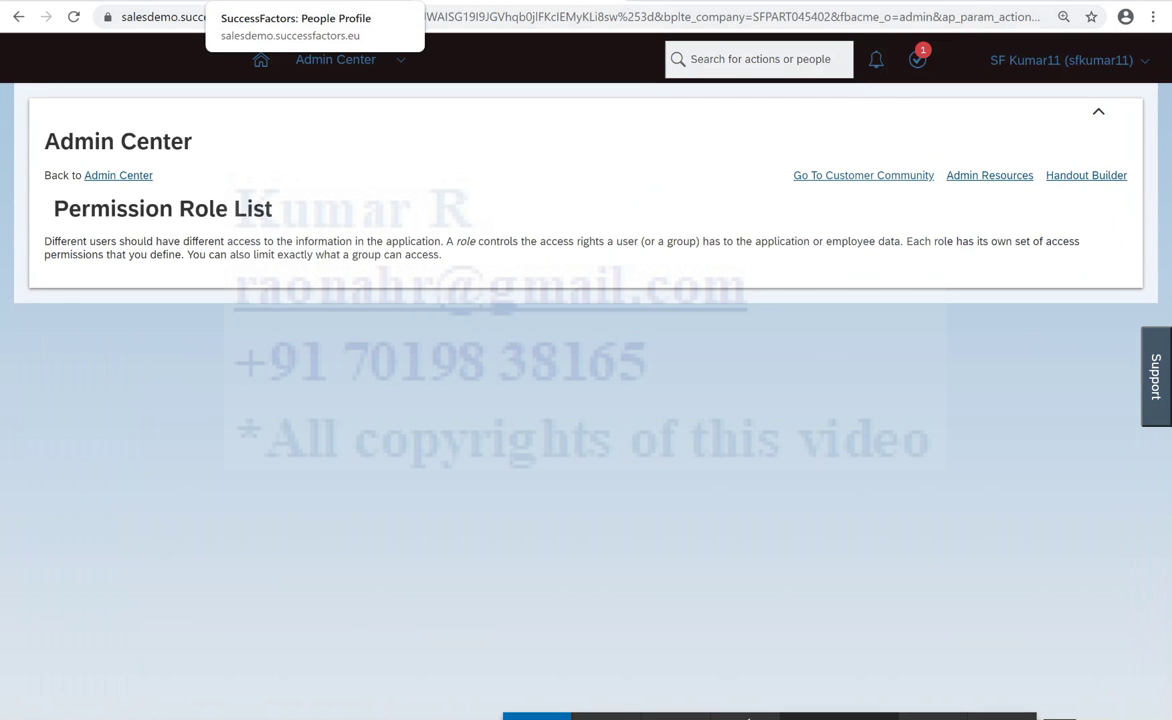
Step: Reload the employee's profile and expand Personal Information to reveal the blank Demo-1 field
{"action": "left_click", "coordinate": [260, 0]}
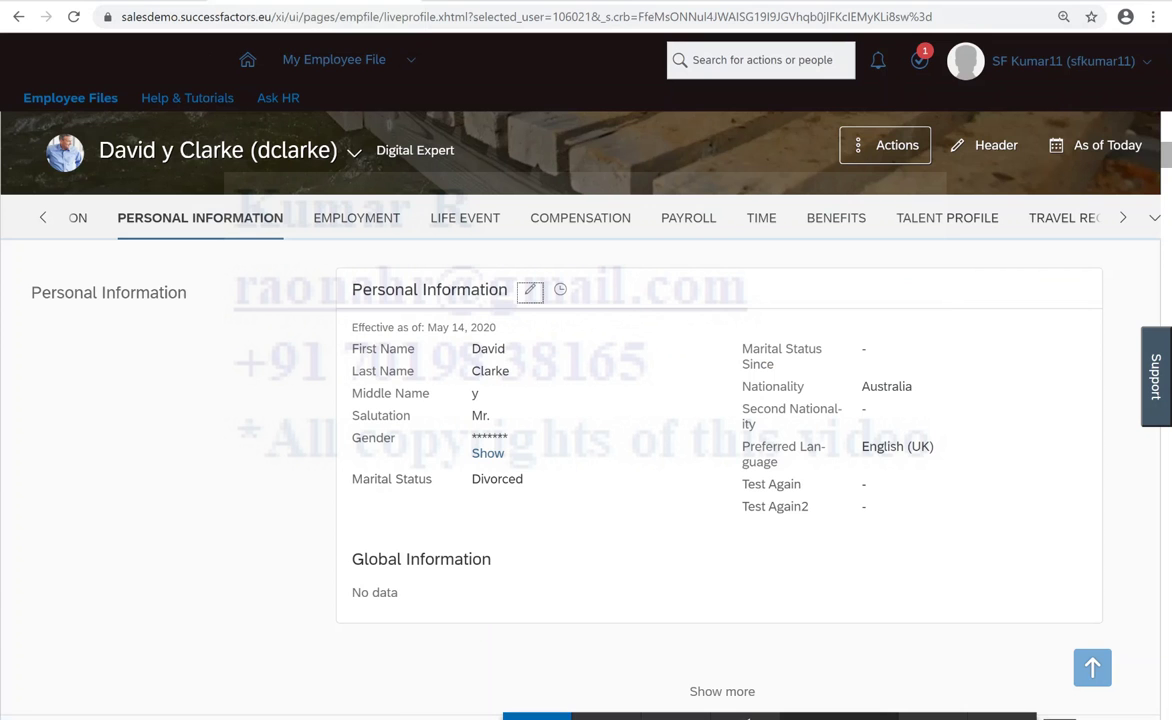
{"action": "left_click", "coordinate": [71, 21]}
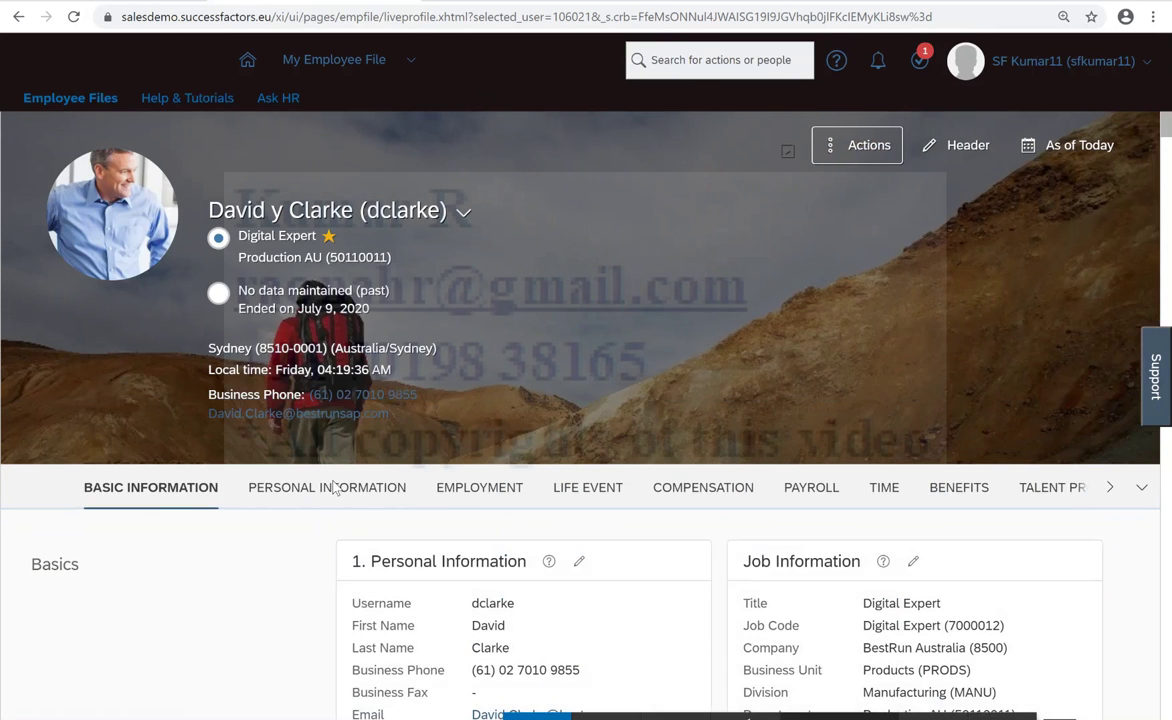
{"action": "left_click", "coordinate": [345, 488]}
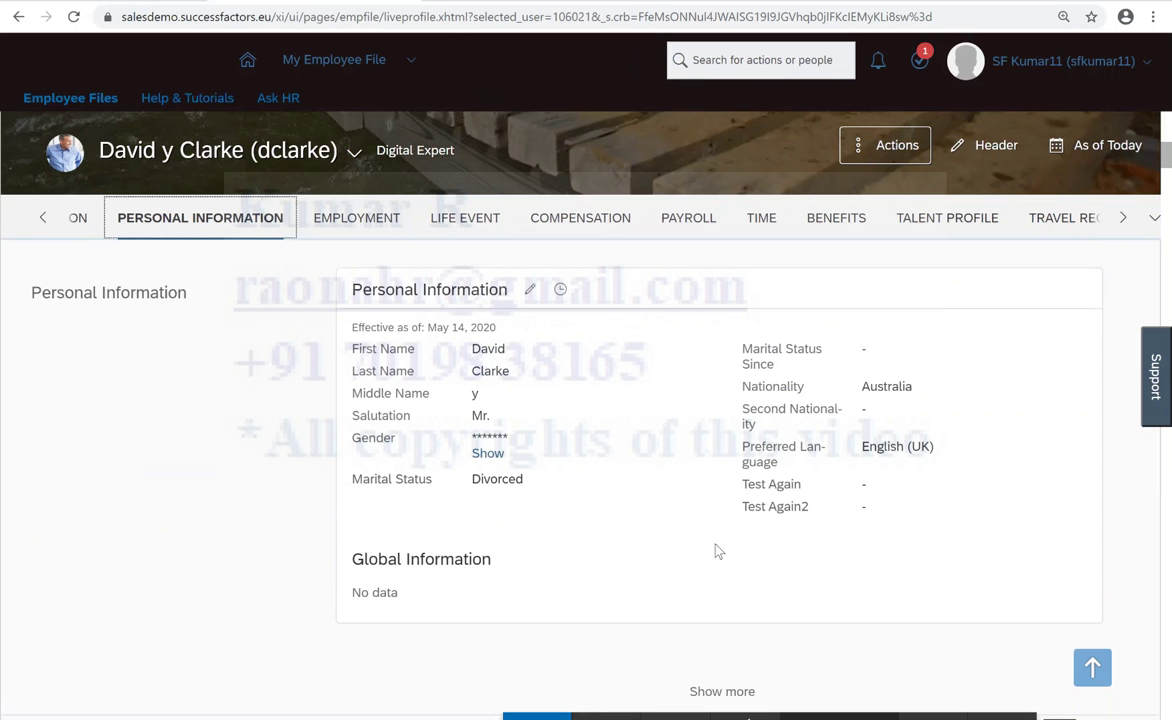
{"action": "left_click", "coordinate": [737, 690]}
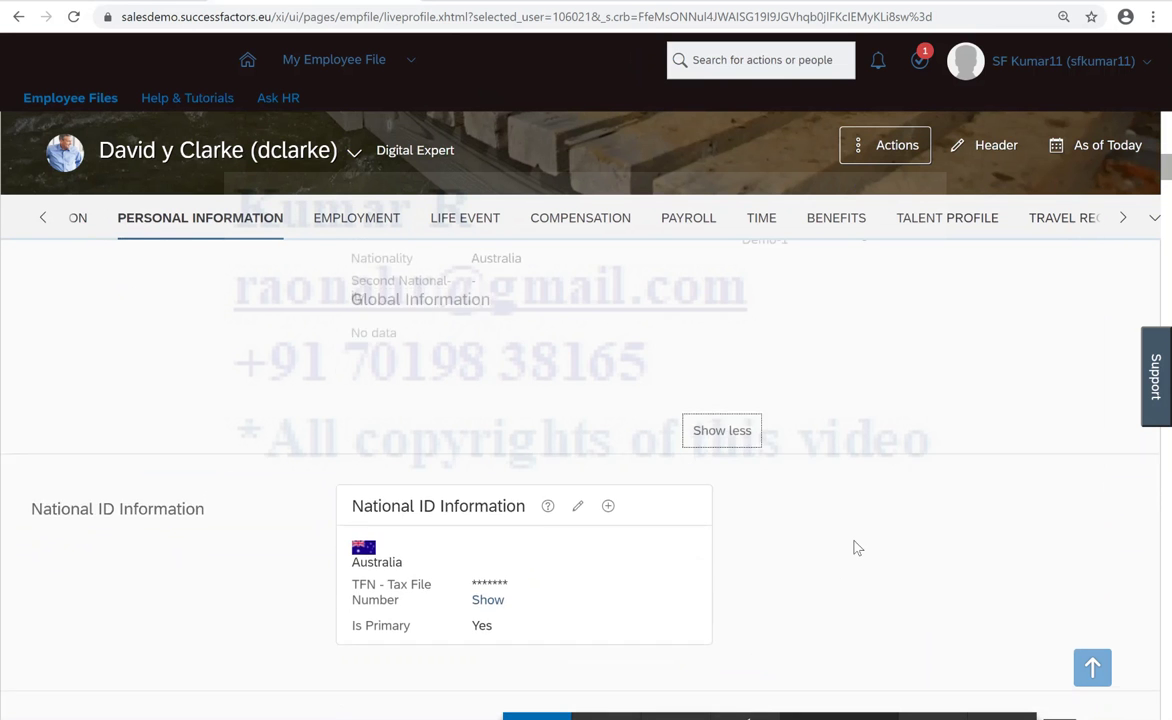
{"action": "scroll", "coordinate": [855, 547], "scroll_direction": "up", "scroll_amount": 3}
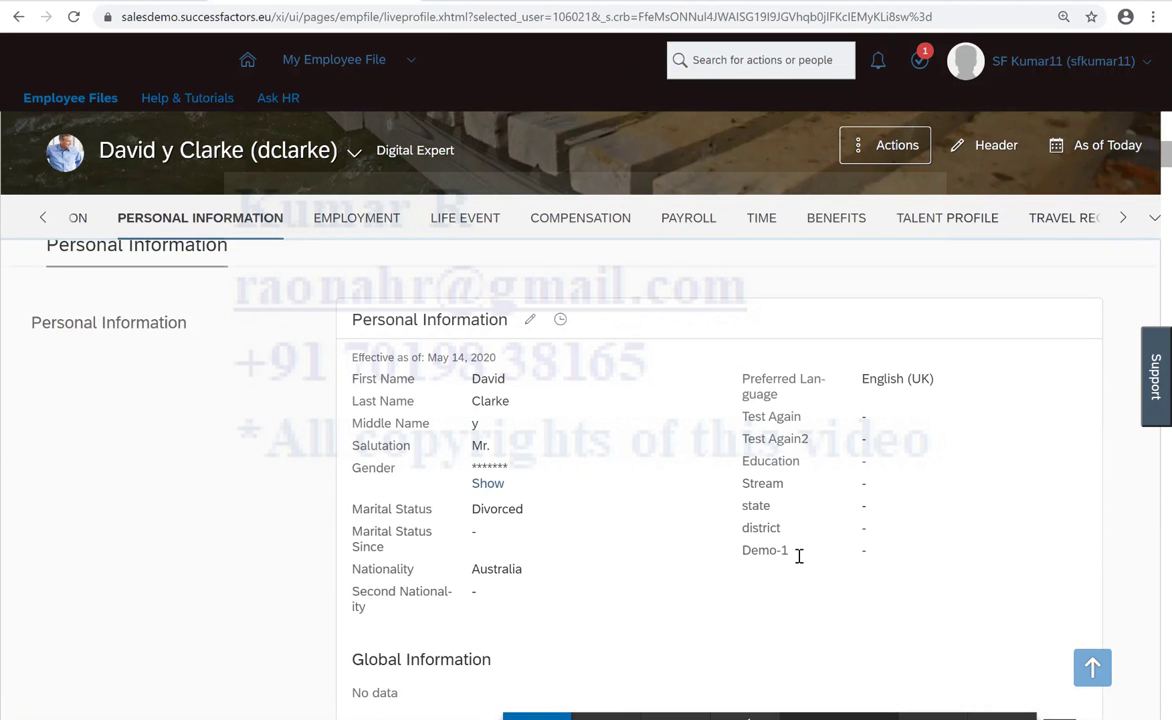
{"action": "left_click_drag", "start_coordinate": [795, 551], "coordinate": [737, 561]}
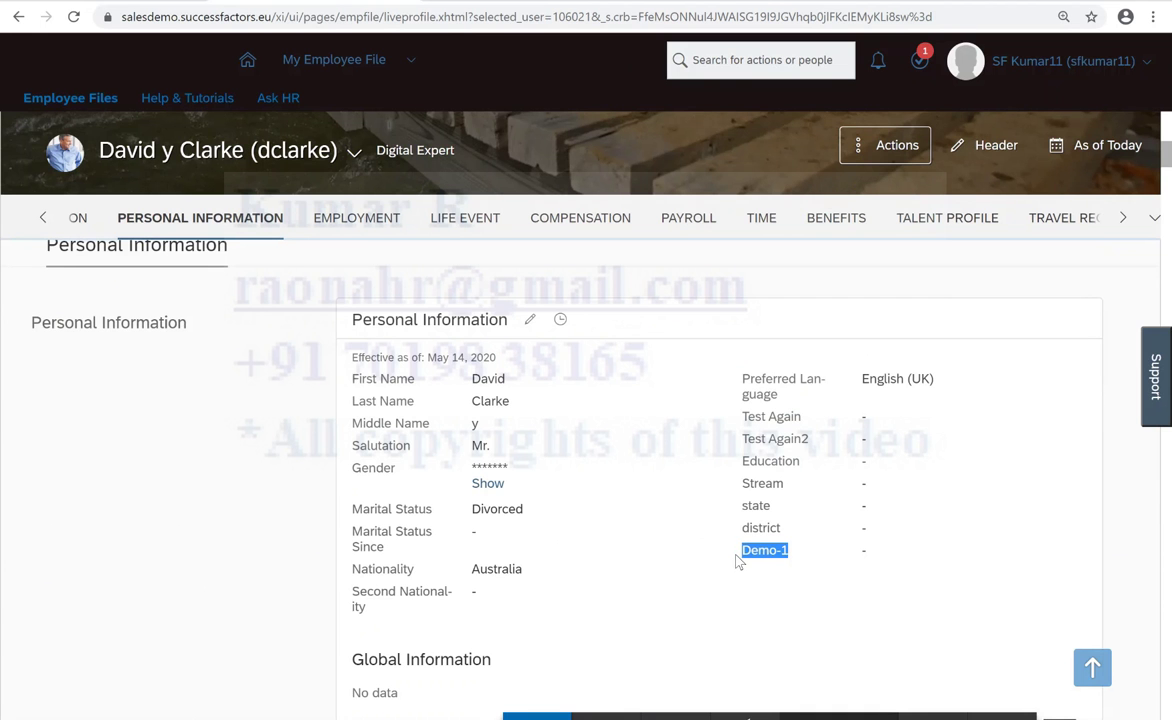